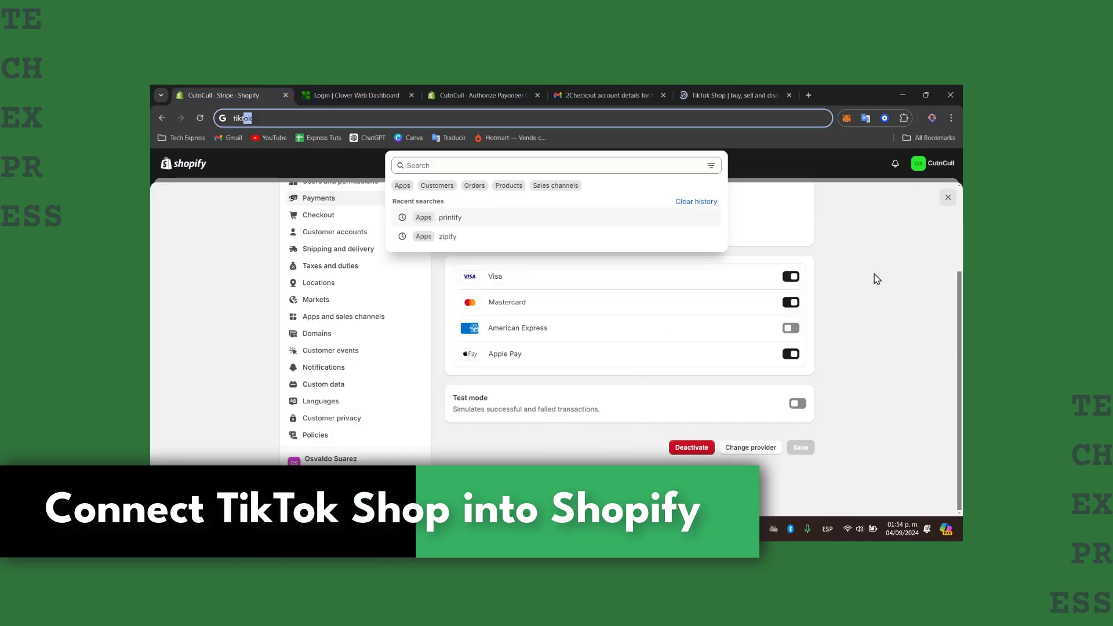
Dismiss the admin search suggestions and close the Payments settings to get back to Shopify Home.
left_click(874, 231)
left_click(946, 198)
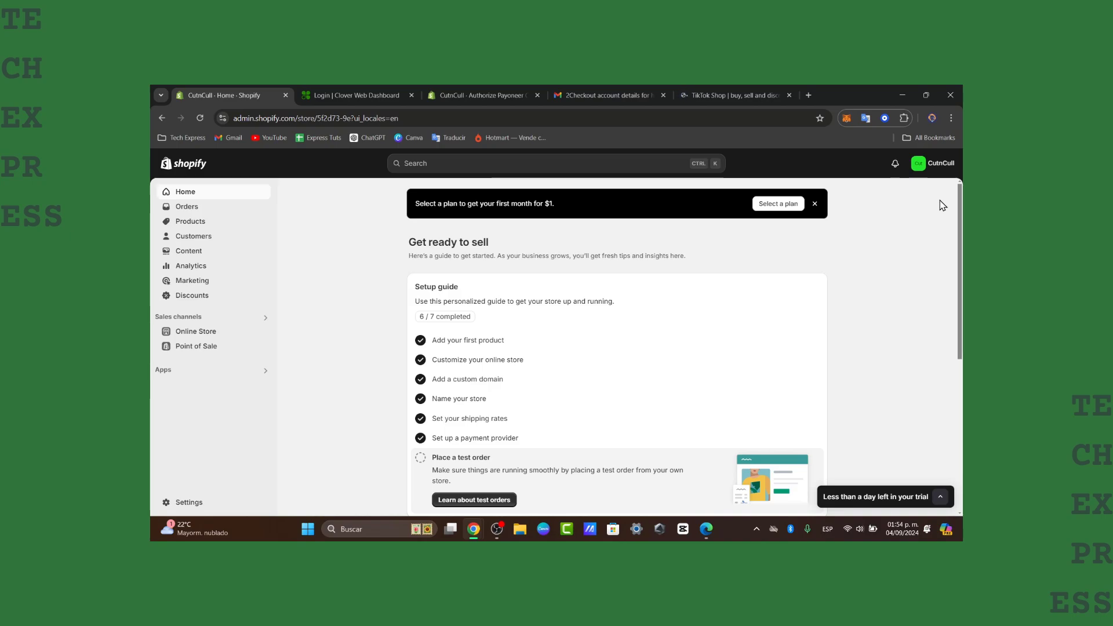
Scroll through the TikTok Shop seller page.
left_click(765, 96)
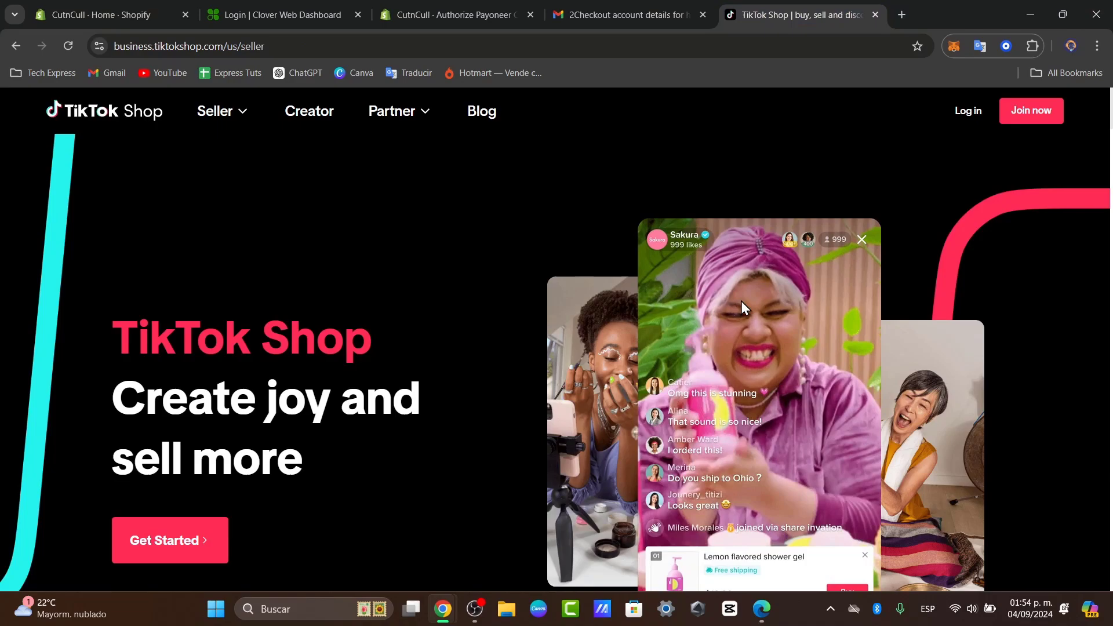
scroll(741, 301, "down", 10)
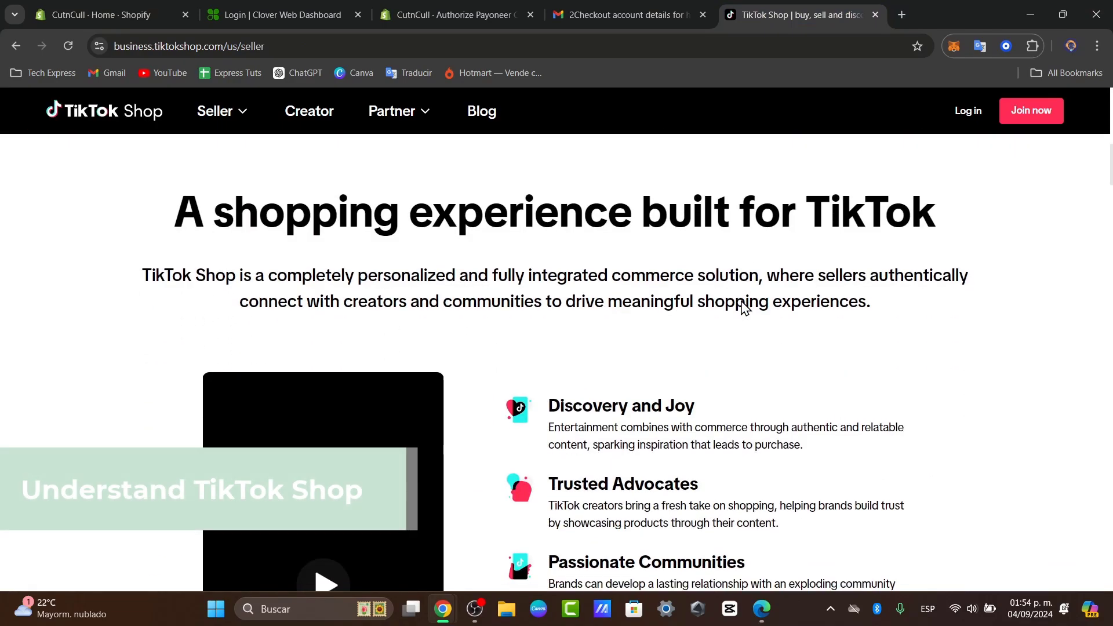
scroll(742, 306, "down", 3)
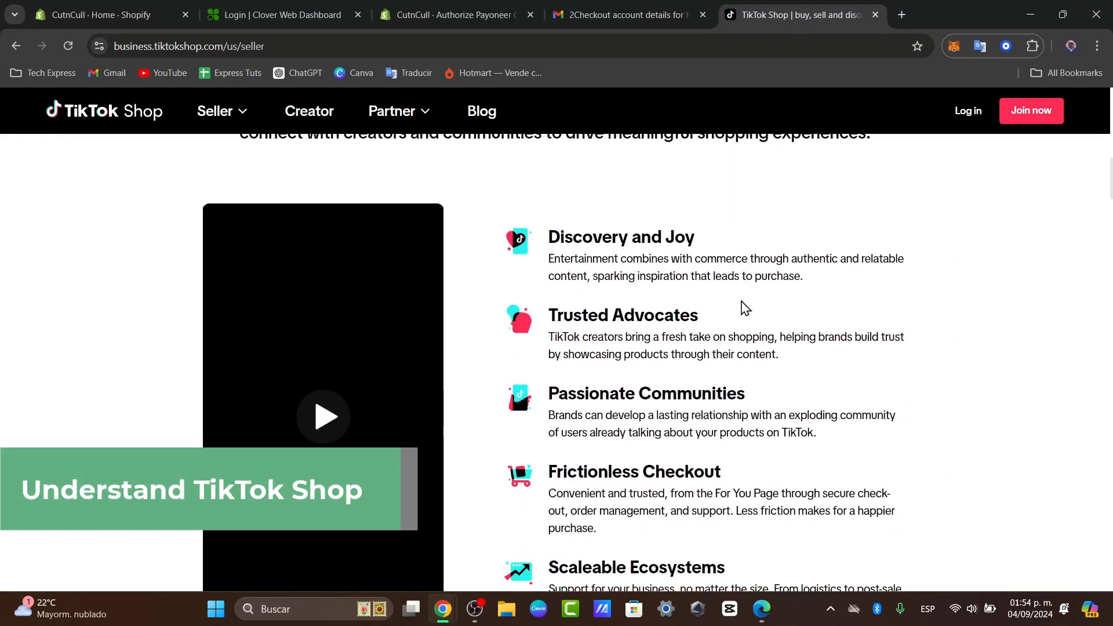
scroll(742, 307, "down", 6)
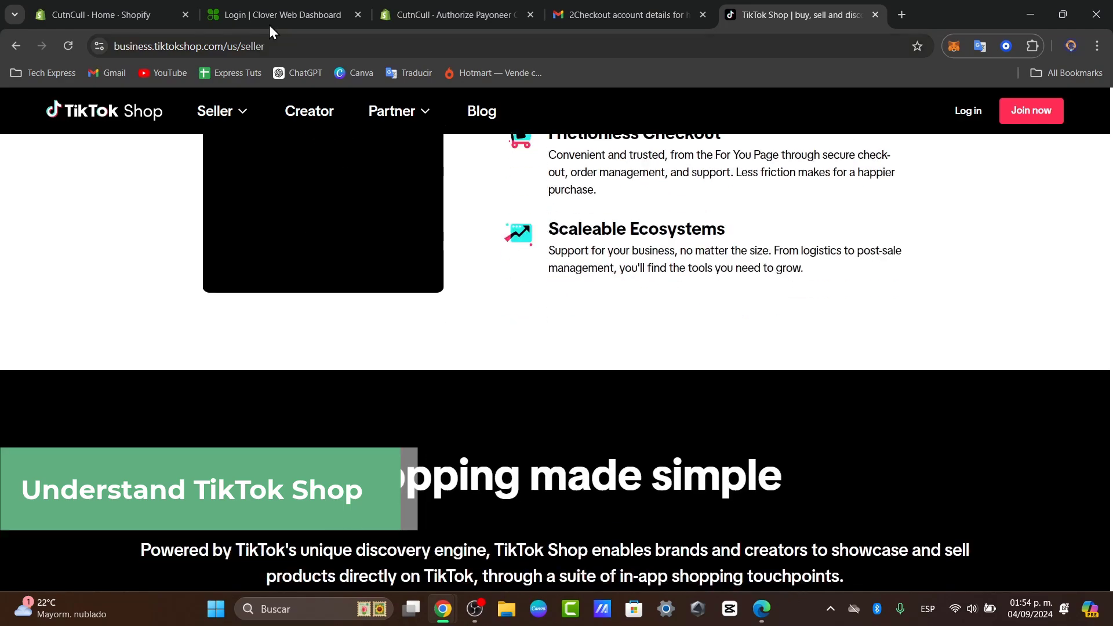
Close the 2Checkout, Payoneer and Clover pages, leaving Shopify and the TikTok Shop seller page.
left_click(124, 14)
scroll(356, 423, "down", 7)
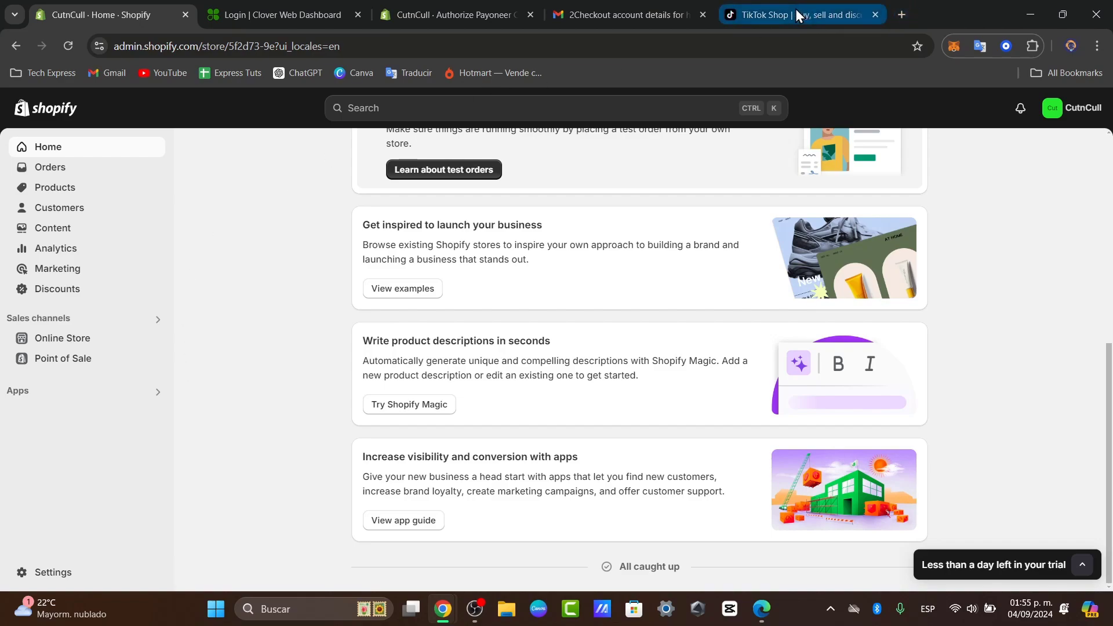
left_click(703, 15)
left_click(529, 14)
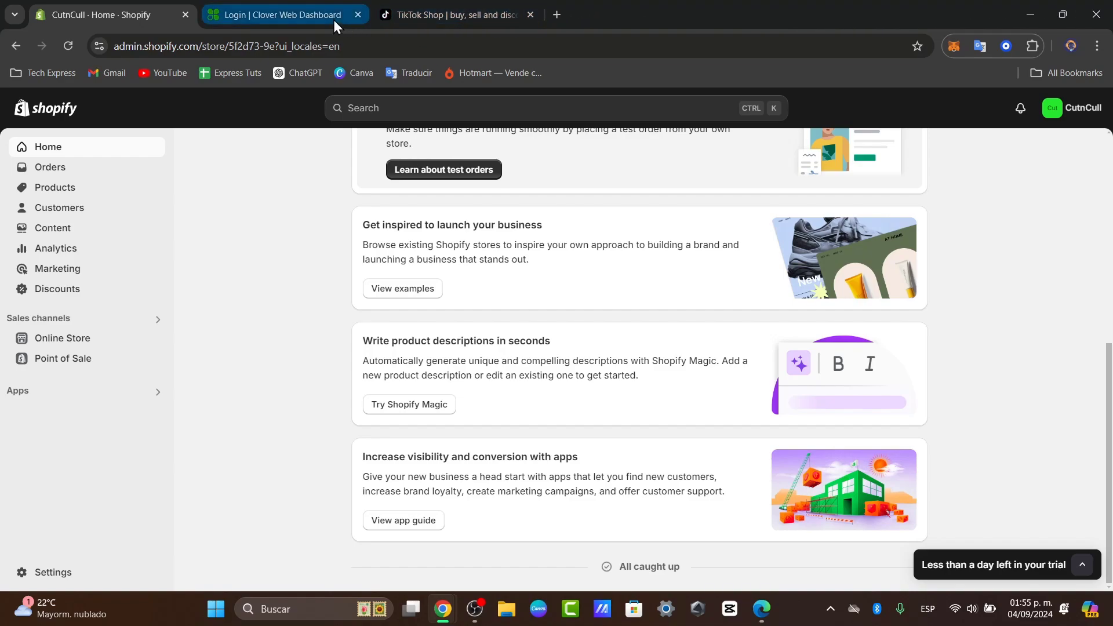
left_click(356, 16)
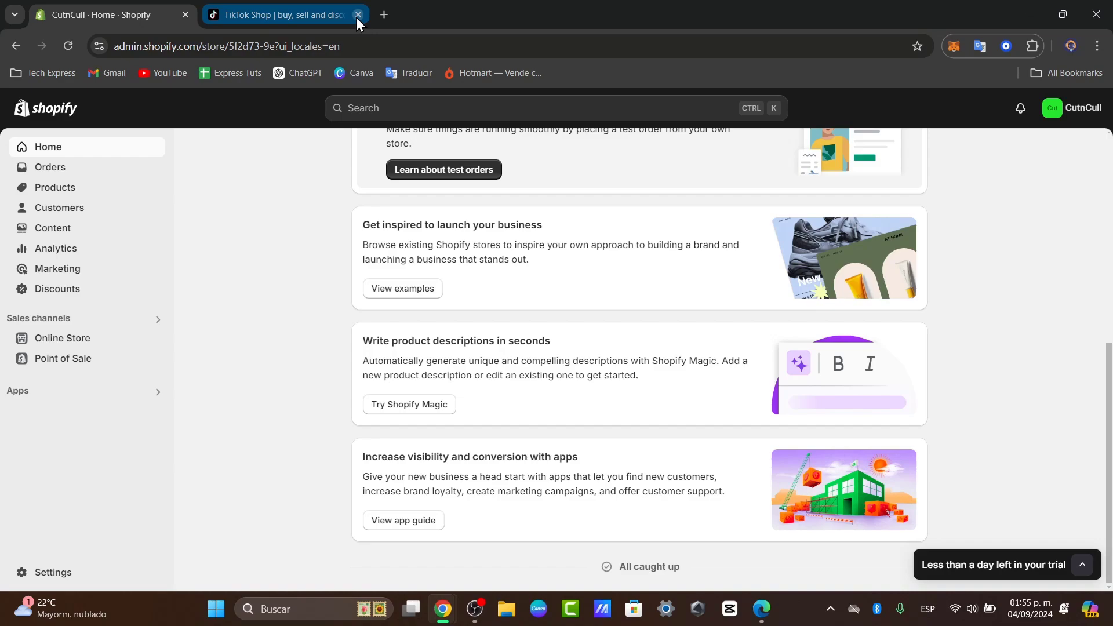
left_click(278, 16)
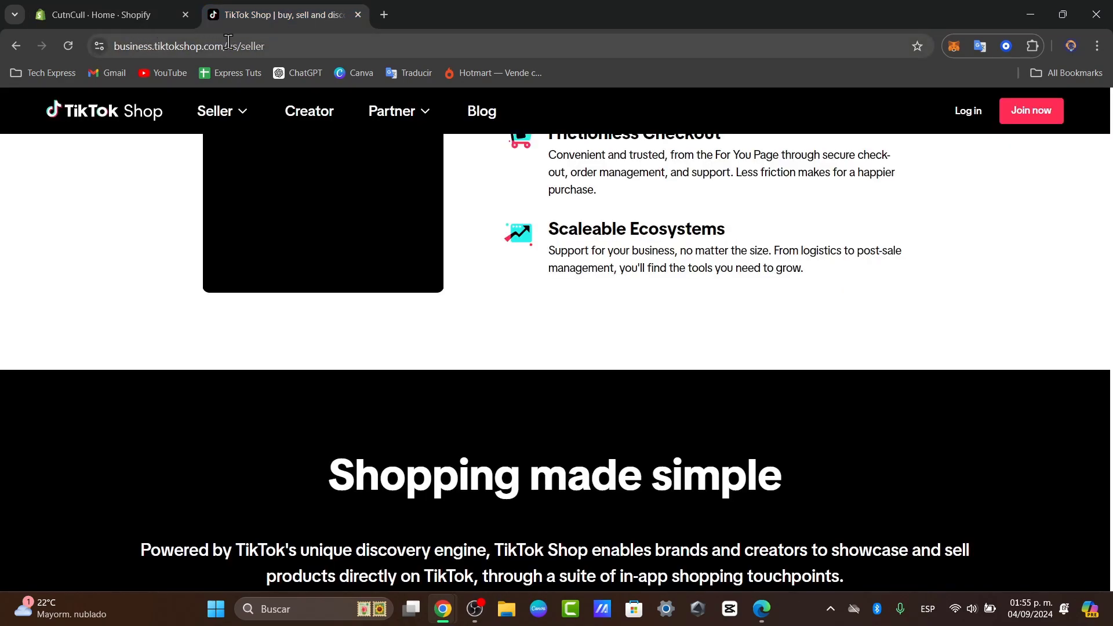
scroll(778, 224, "up", 10)
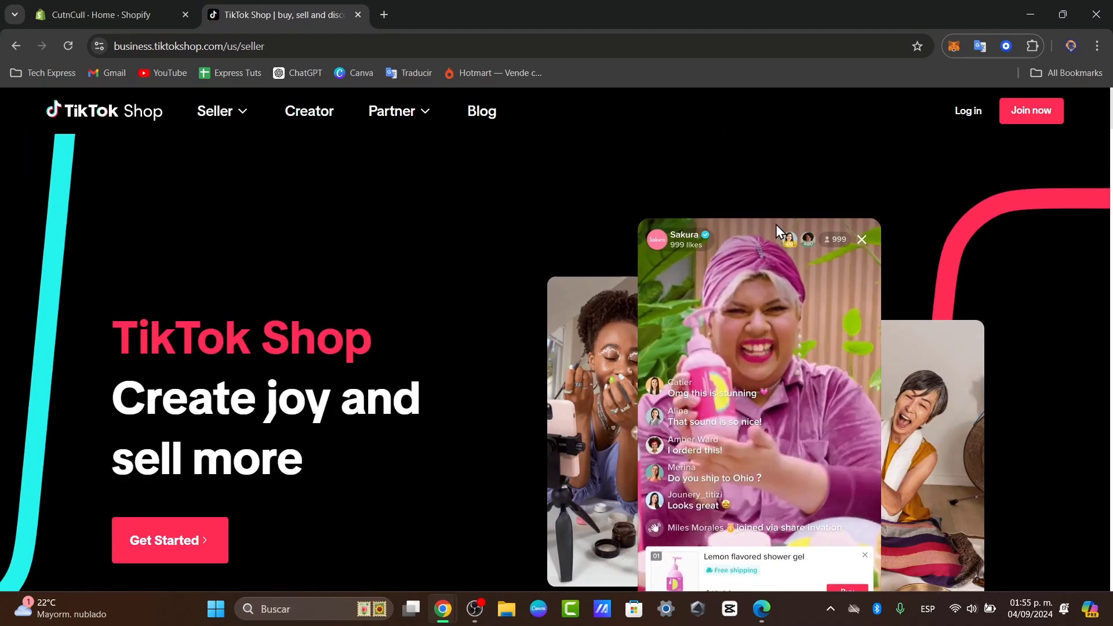
Browse the TikTok Shop page, then choose Join now under Seller to open the sign-up form.
scroll(209, 552, "down", 12)
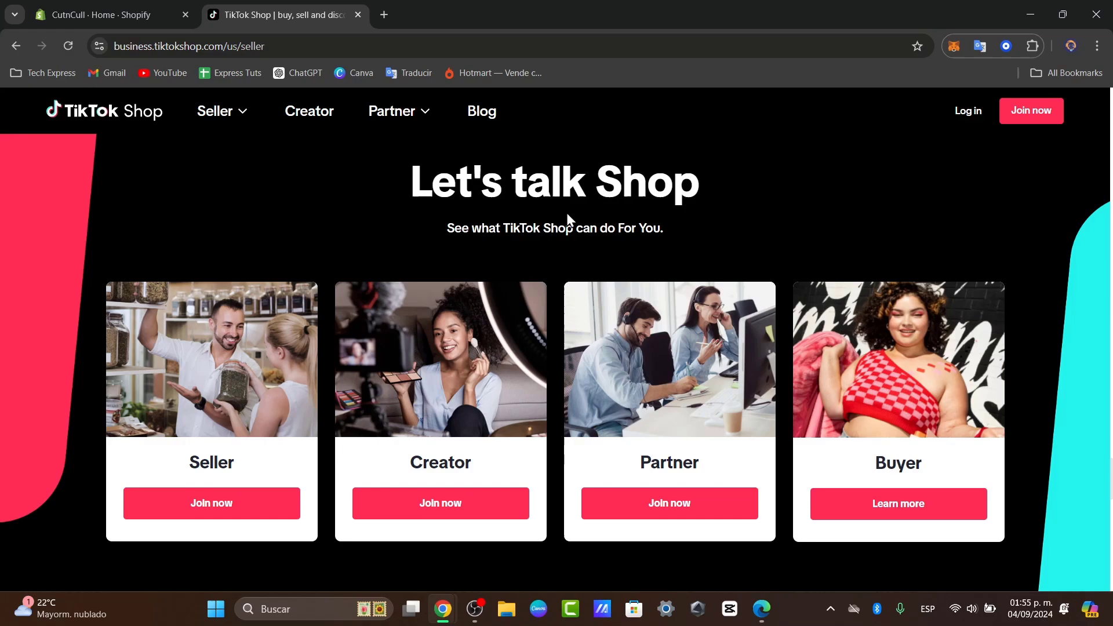
left_click_drag(509, 229, 668, 228)
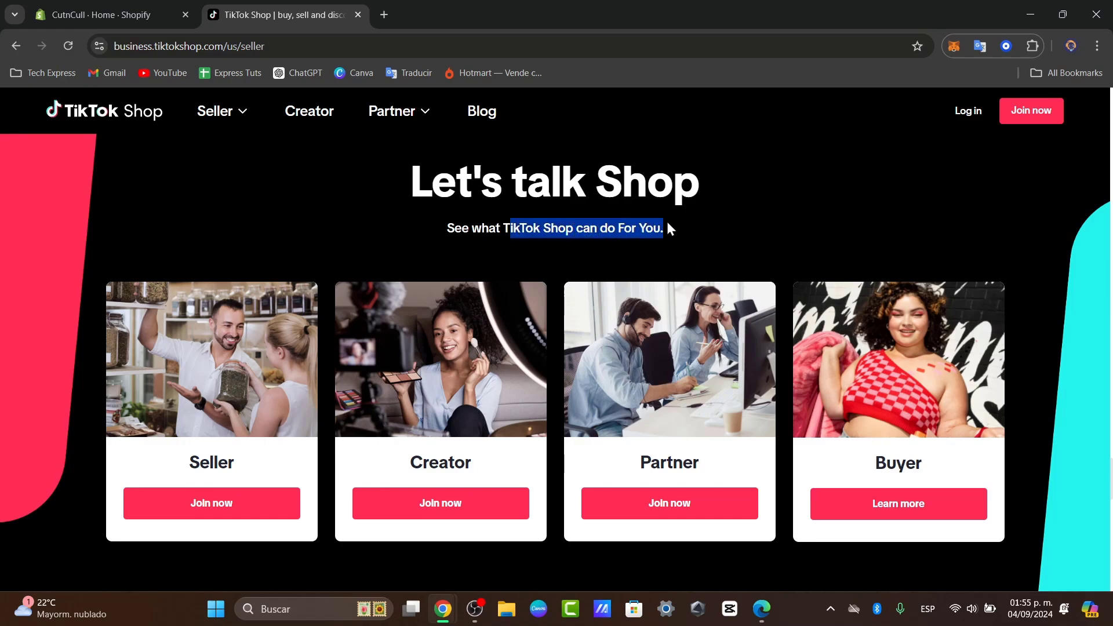
left_click(694, 225)
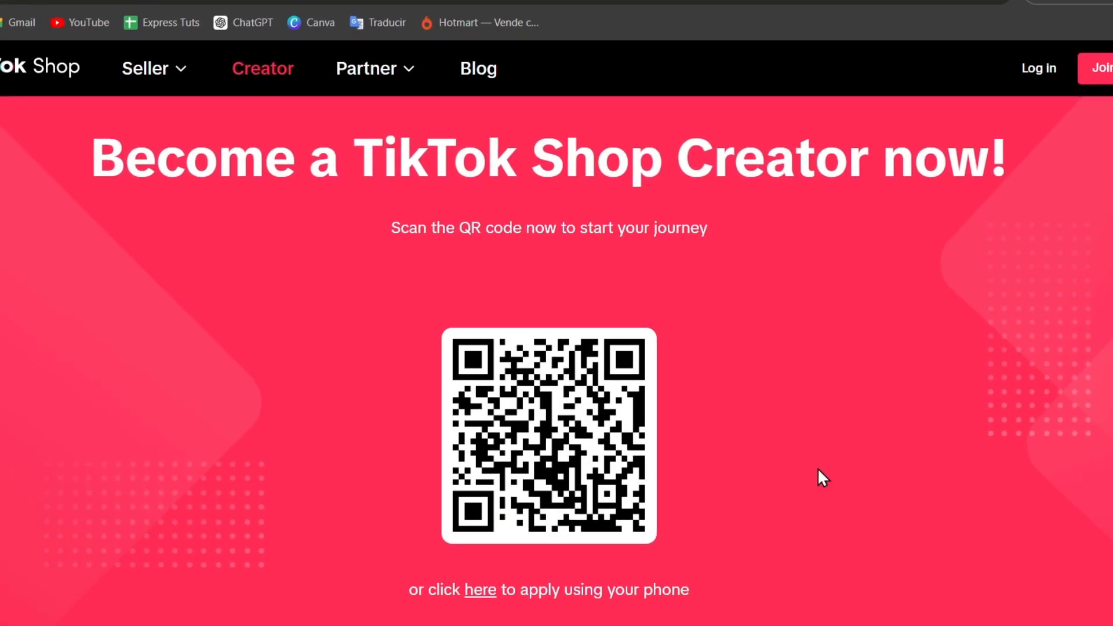
scroll(581, 390, "down", 5)
scroll(582, 390, "up", 20)
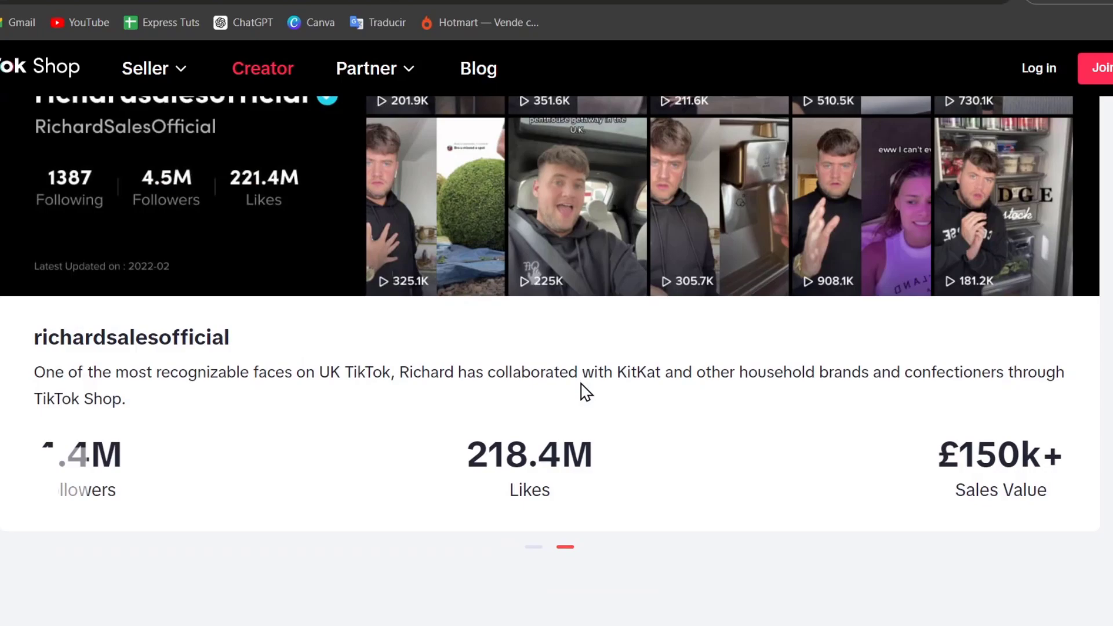
scroll(581, 390, "up", 10)
scroll(579, 381, "down", 3)
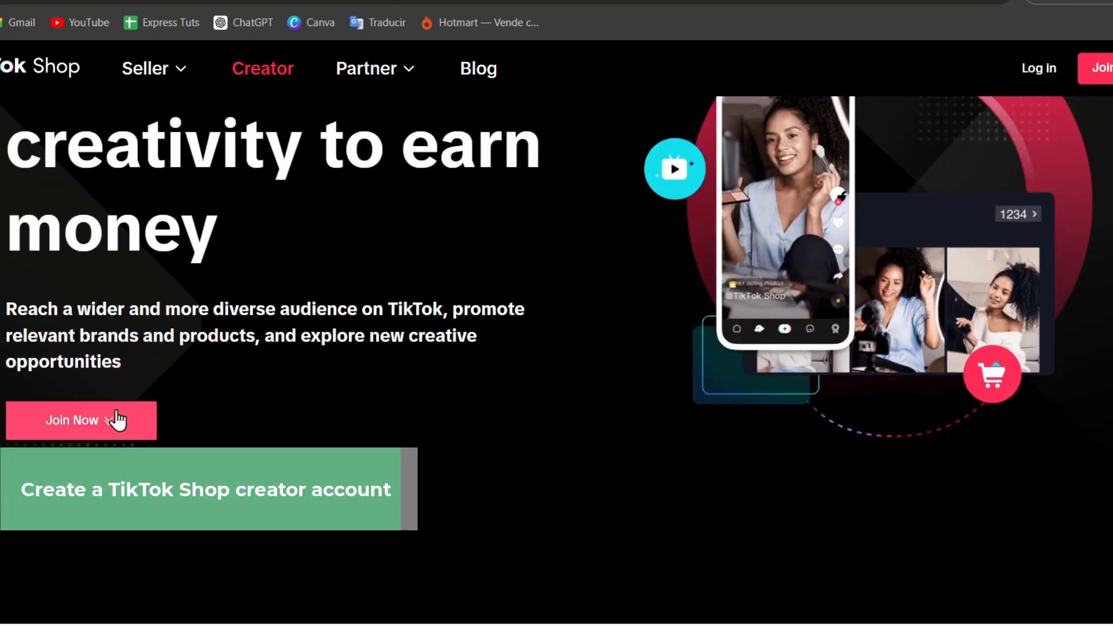
scroll(116, 423, "down", 15)
scroll(313, 389, "down", 5)
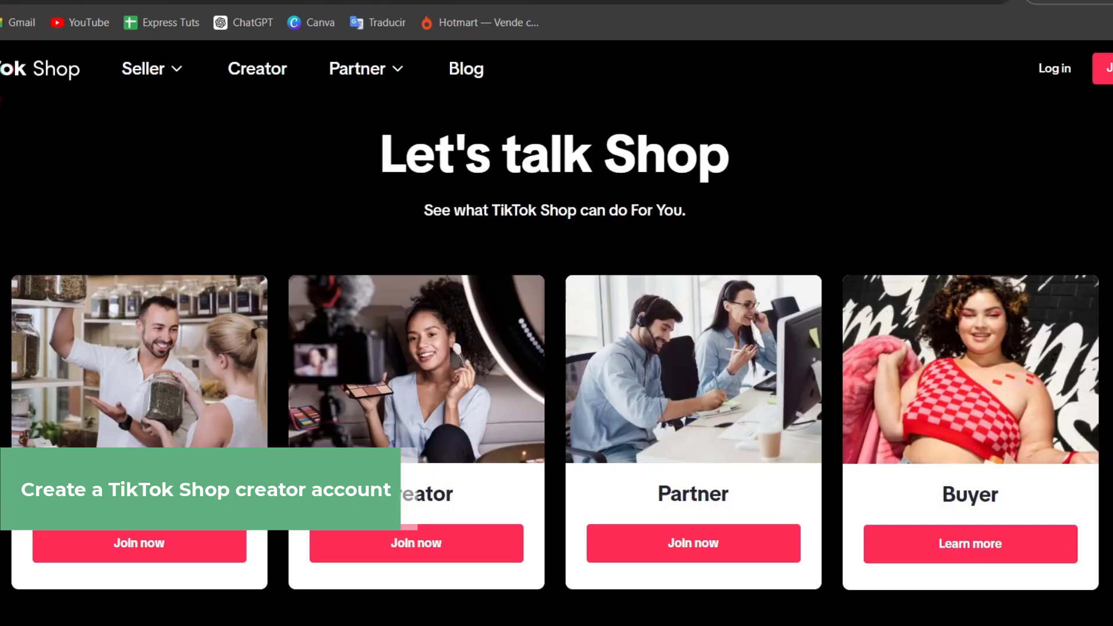
left_click(178, 537)
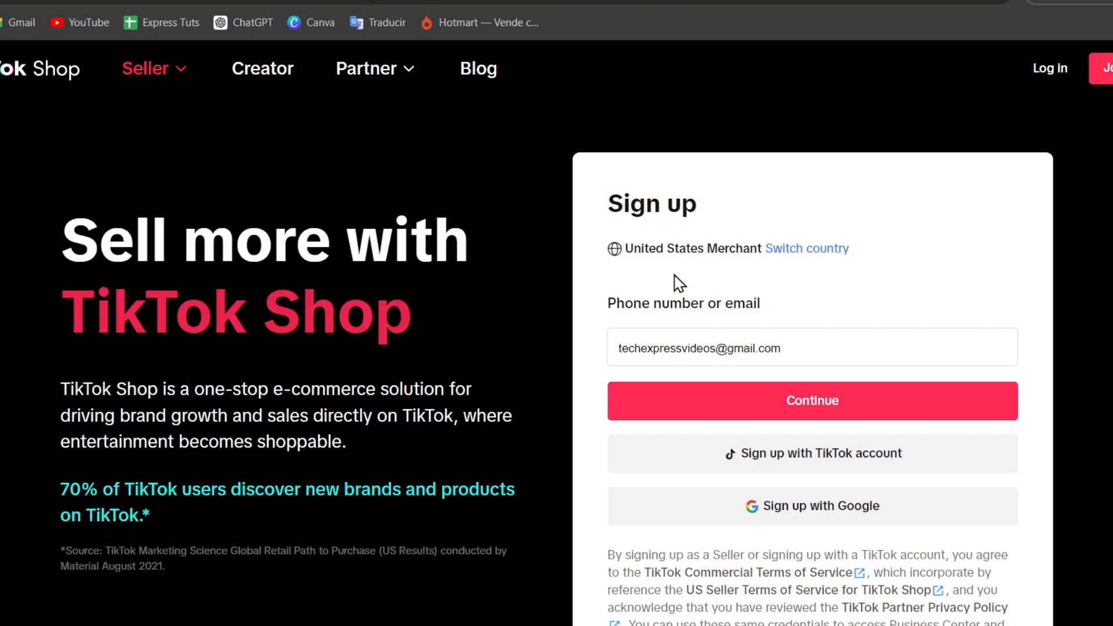
On the Sign up form, switch the merchant country from United States to a different country.
left_click_drag(660, 204, 724, 215)
left_click(731, 223)
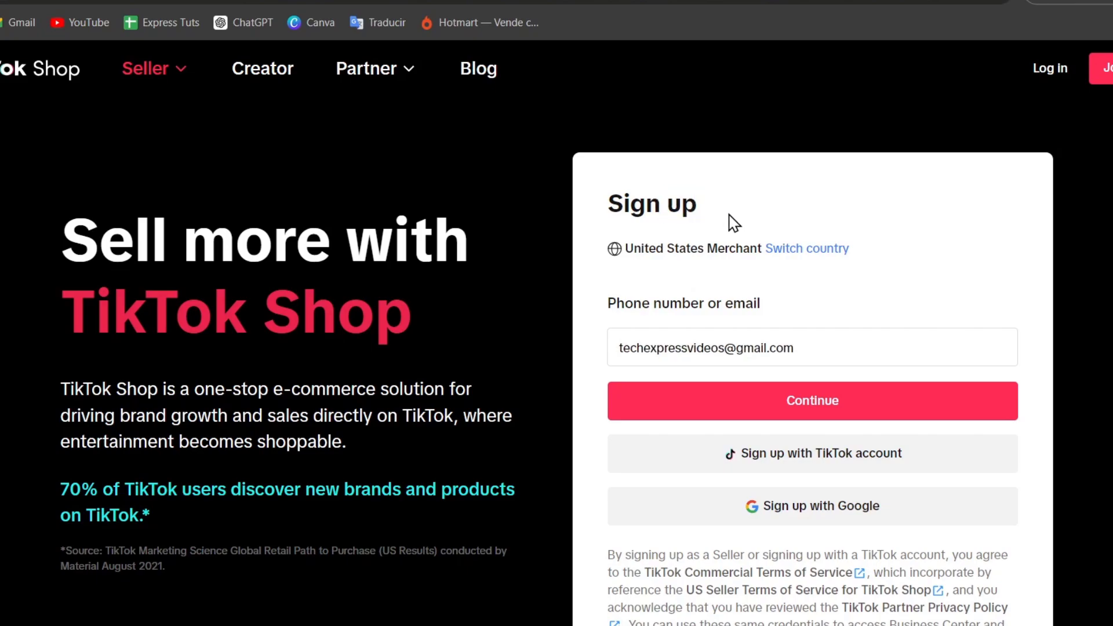
left_click_drag(625, 248, 673, 289)
left_click(675, 289)
left_click(791, 249)
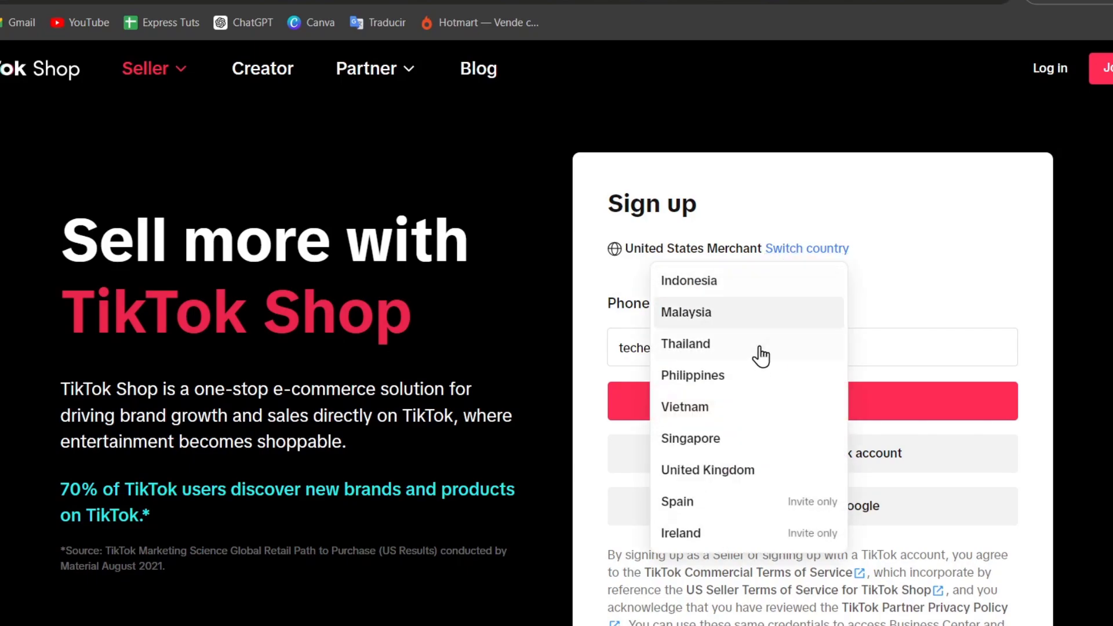
scroll(760, 357, "down", 3)
scroll(795, 377, "up", 3)
left_click(837, 260)
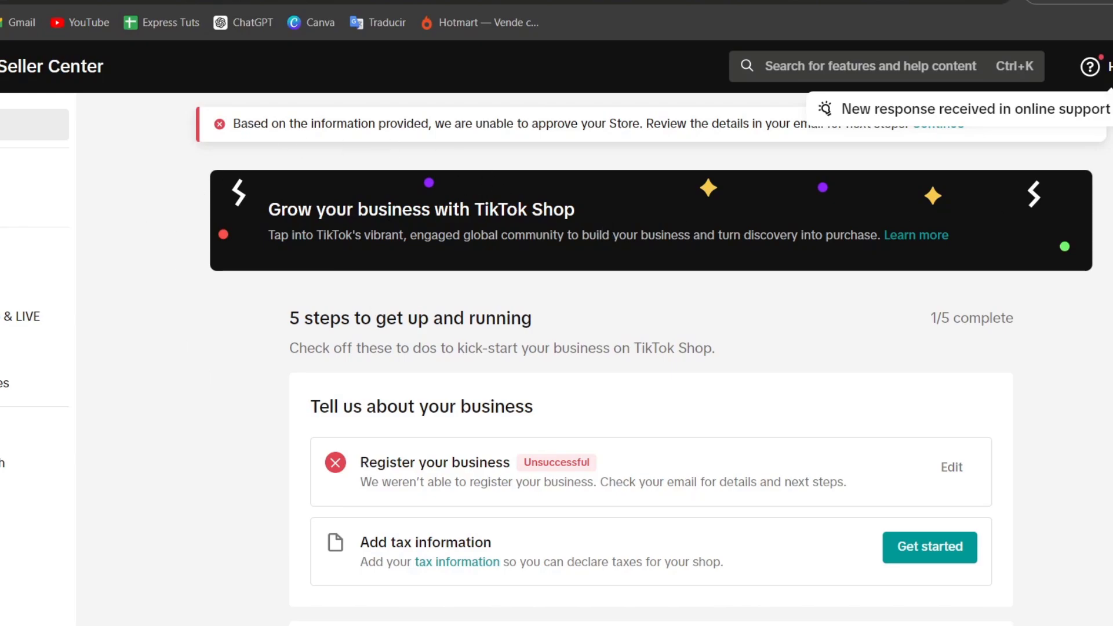
Search Google for 'tiktok shop country eligibility' in a new tab.
key("ctrl+t")
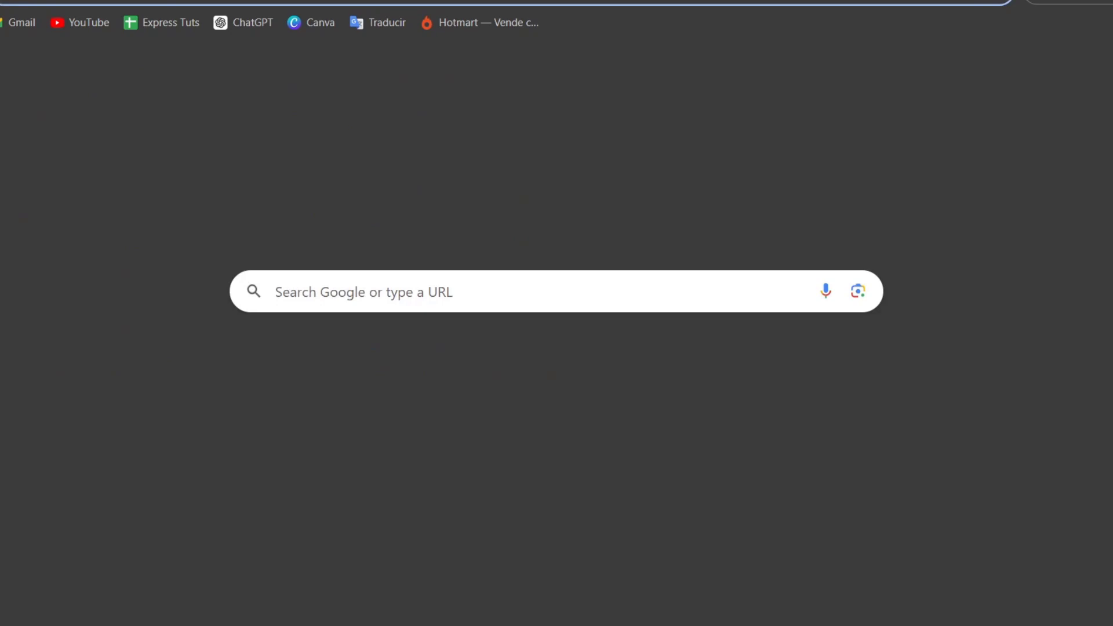
type("tikto")
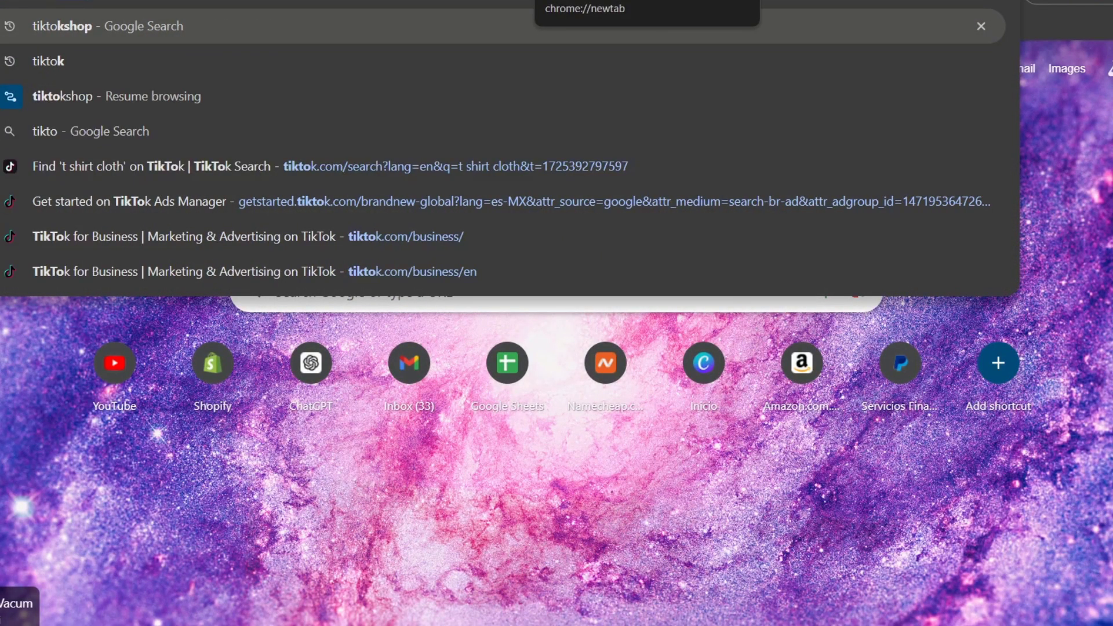
type("k shop countr")
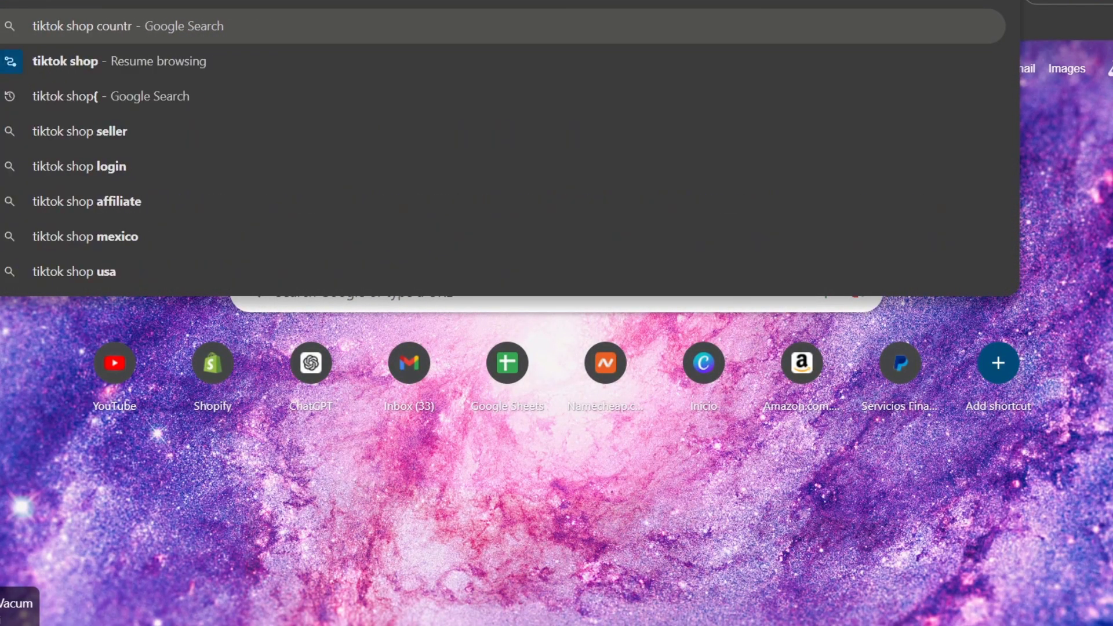
type("y eligibilit")
key("Return")
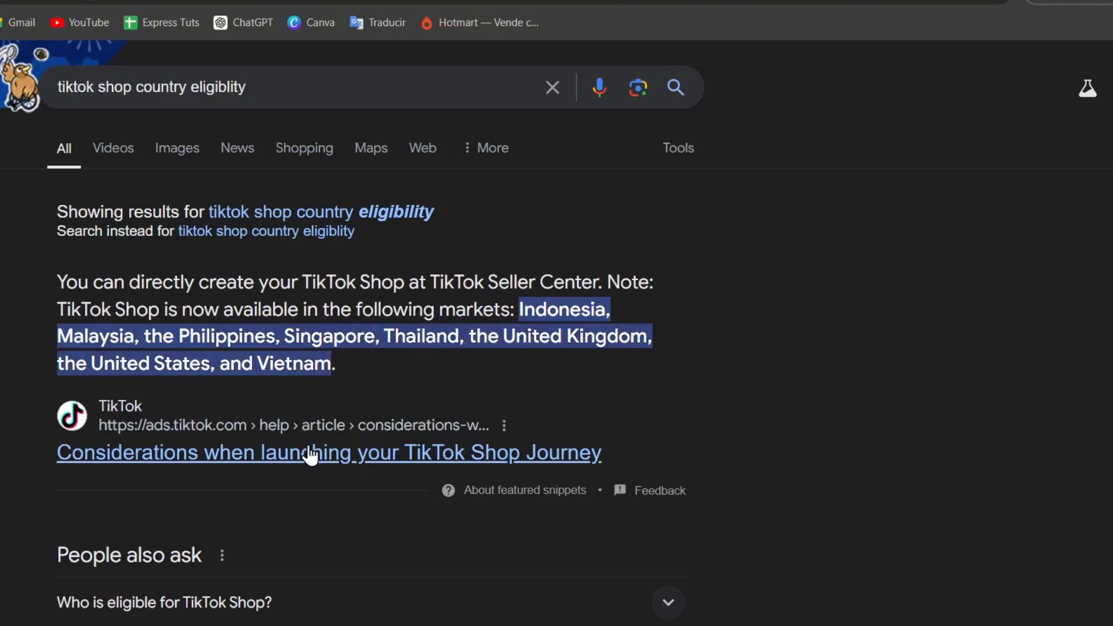
Open TikTok's article on launching a shop and highlight the note's list of supported markets.
left_click(583, 460)
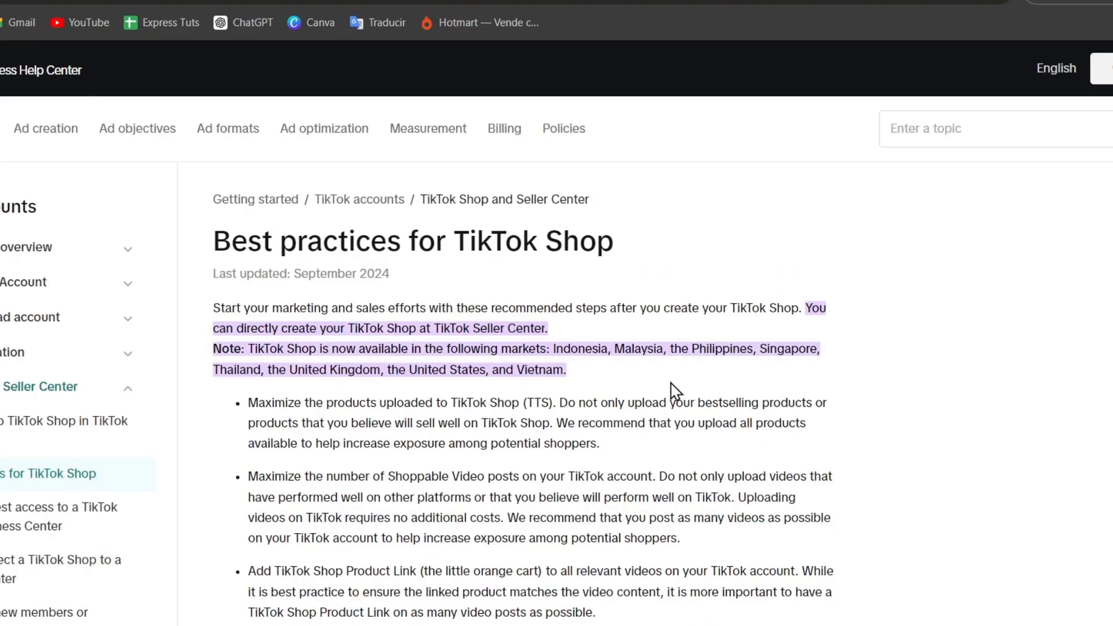
left_click_drag(553, 349, 613, 375)
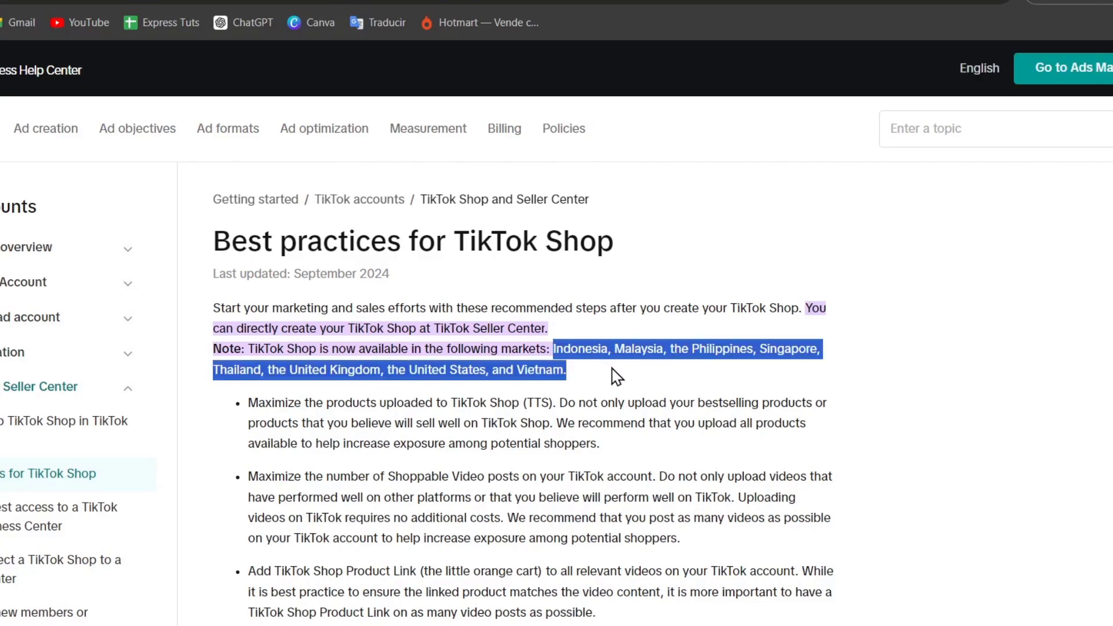
scroll(615, 374, "down", 10)
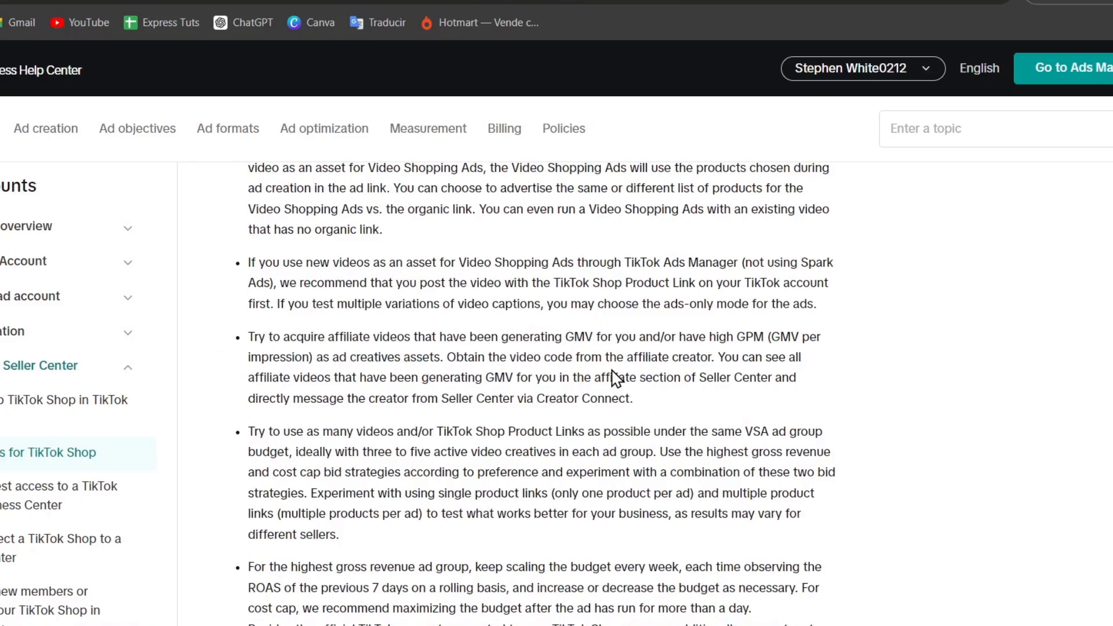
scroll(611, 369, "up", 7)
scroll(612, 368, "up", 3)
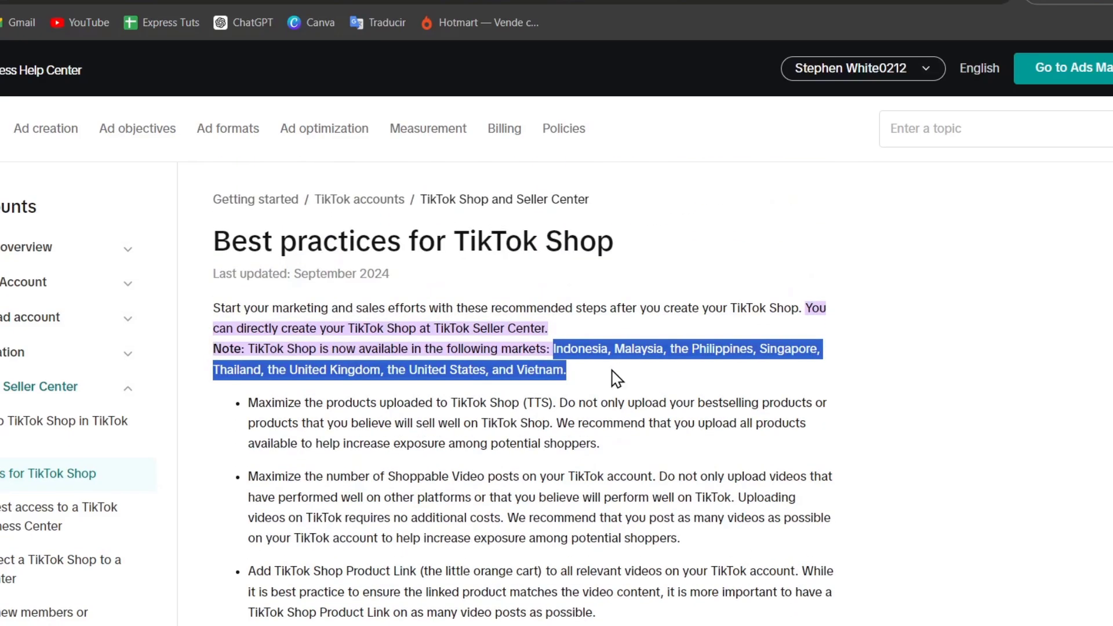
Bring the Seller Center dashboard window back to the front.
left_click(915, 73)
left_click(1027, 253)
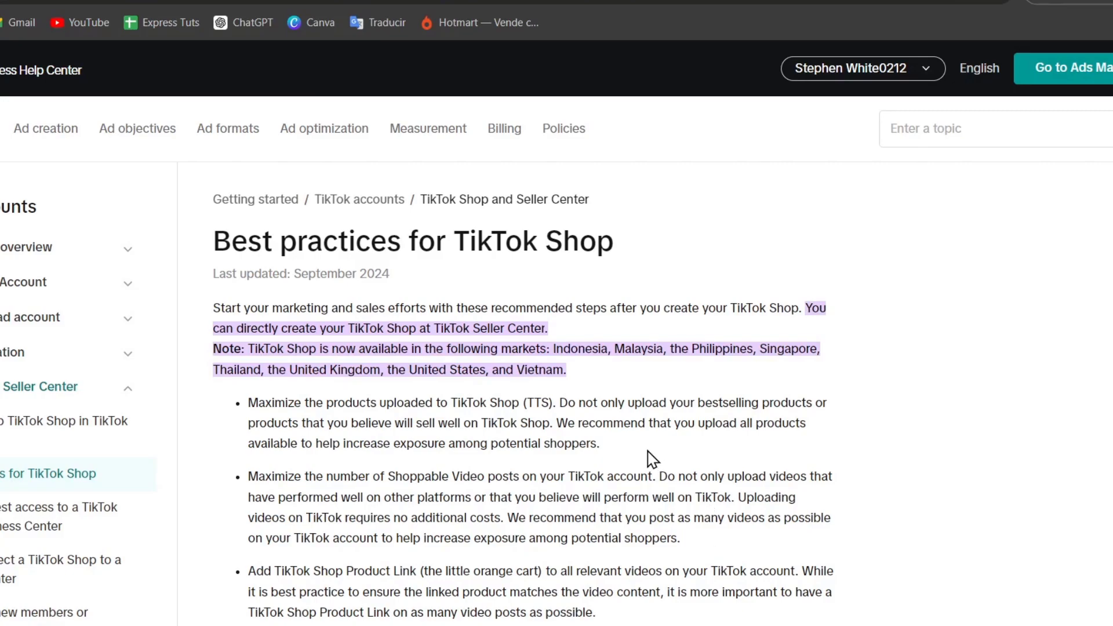
mouse_move(804, 625)
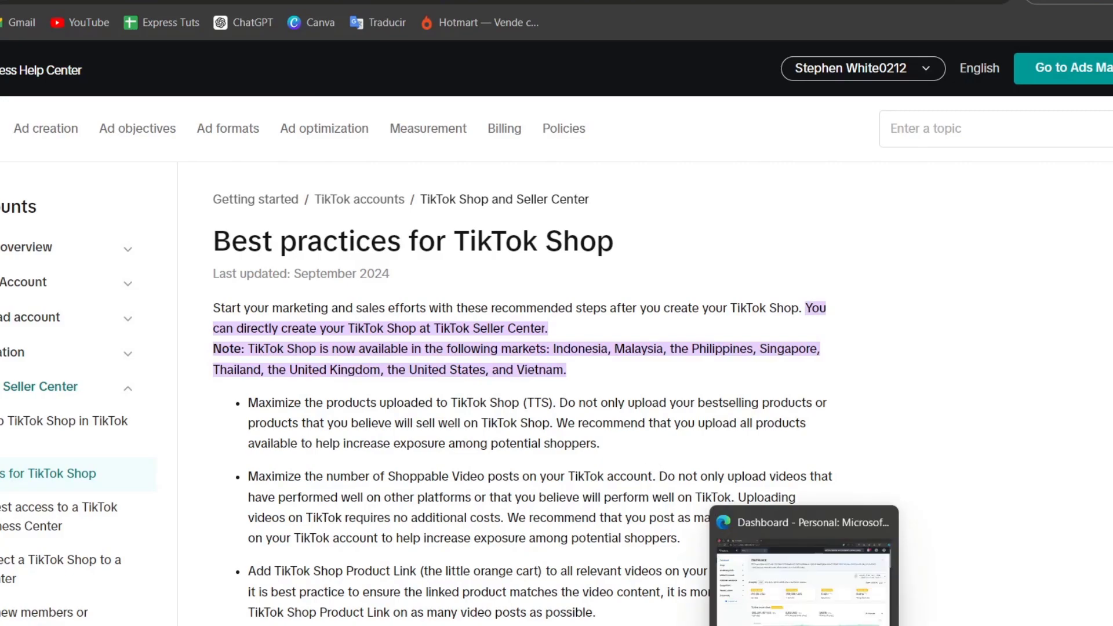
left_click(804, 623)
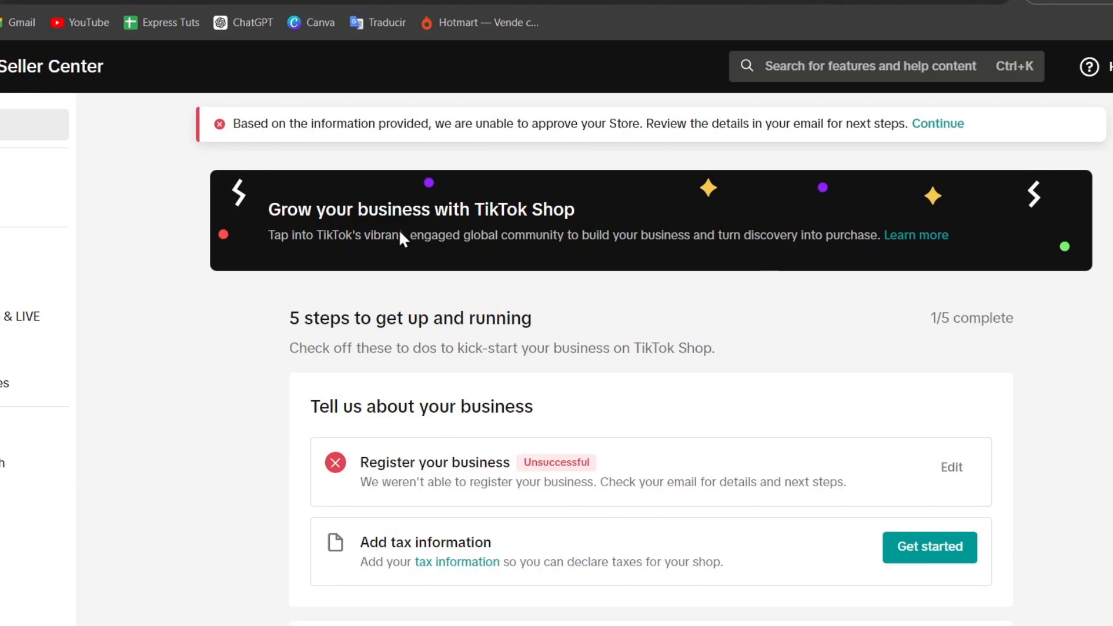
scroll(971, 408, "down", 5)
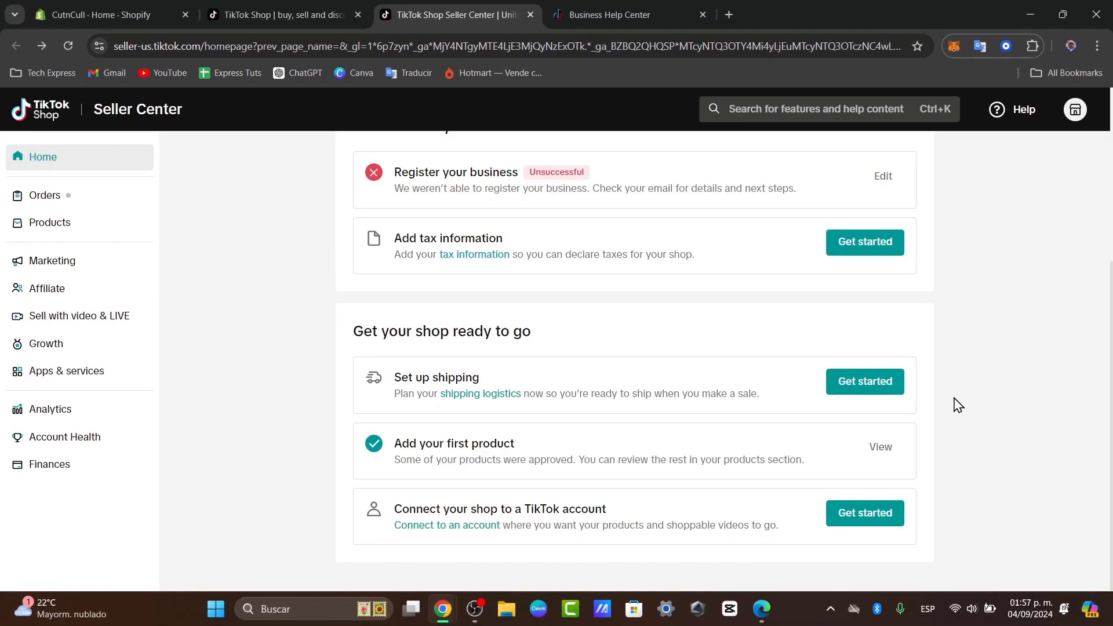
scroll(968, 406, "up", 5)
scroll(432, 360, "down", 5)
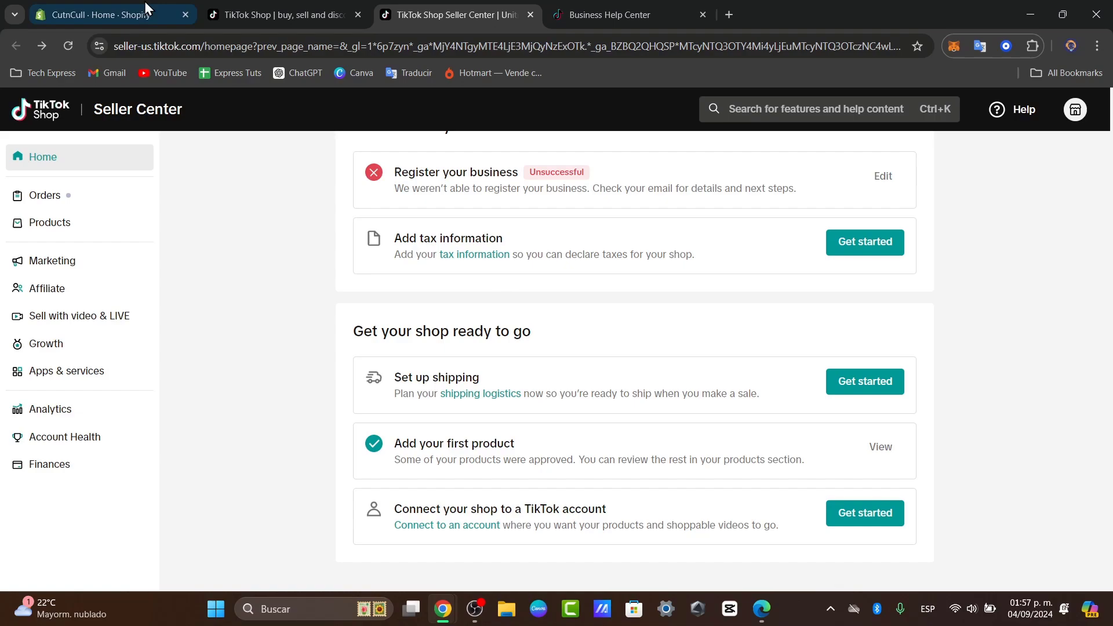
Search the store's apps for 'tiktok', open the TikTok app listing and approve its installation.
left_click(91, 4)
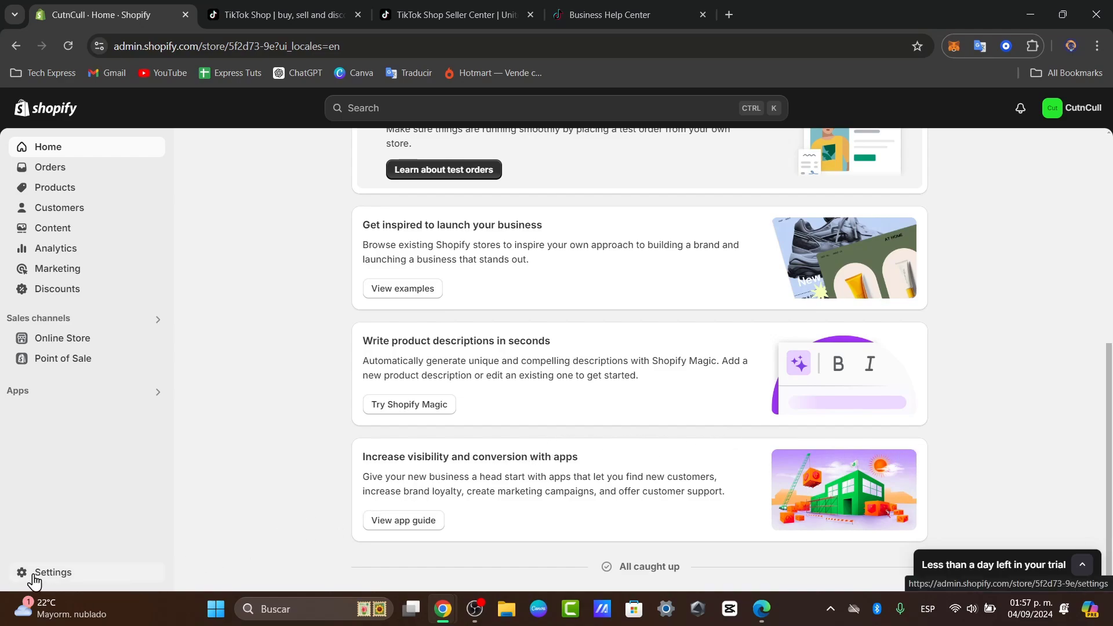
left_click(38, 395)
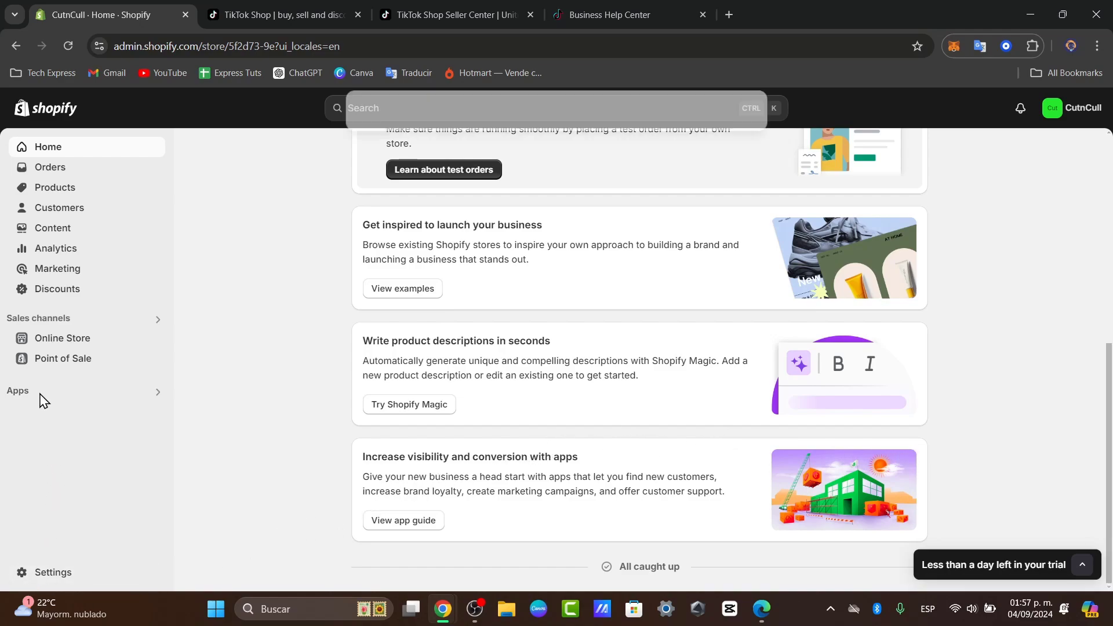
type("tiktok")
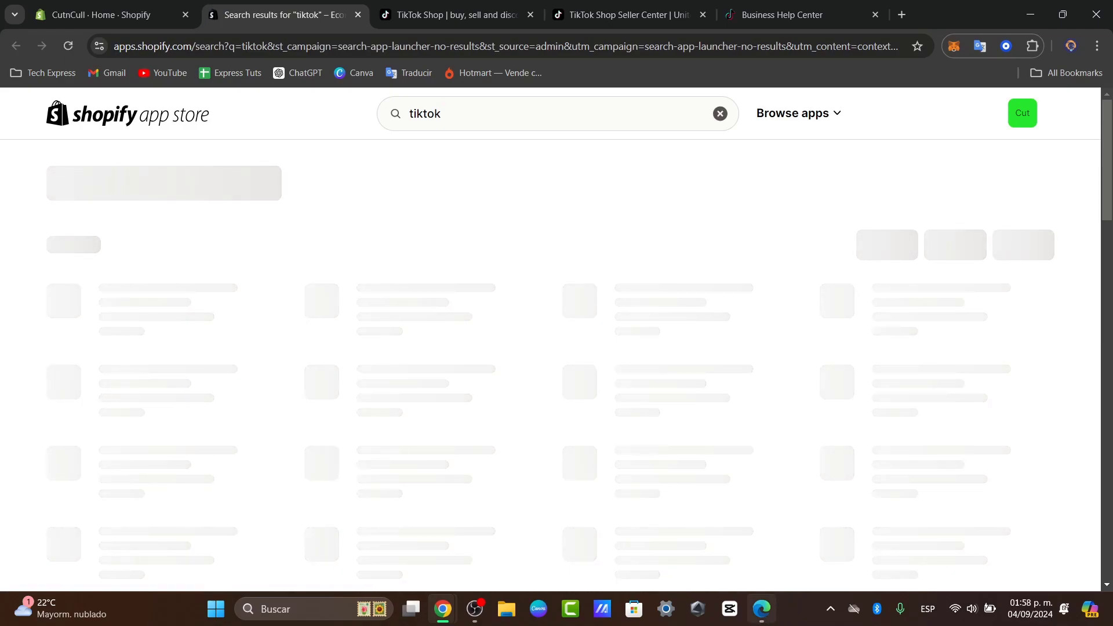
mouse_move(762, 607)
left_click(820, 487)
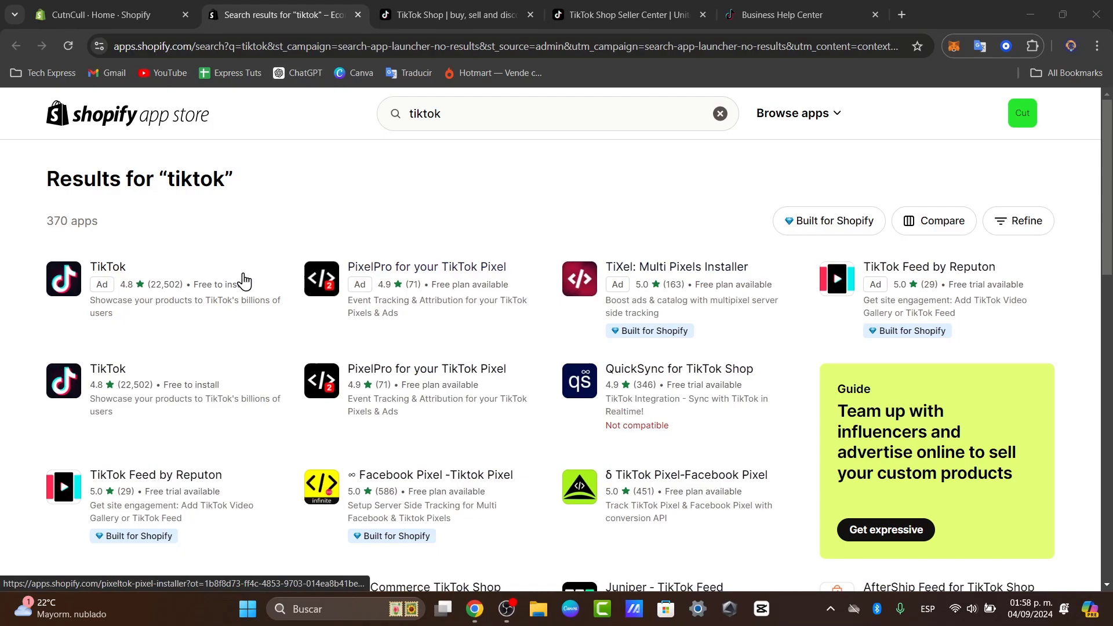
left_click(174, 387)
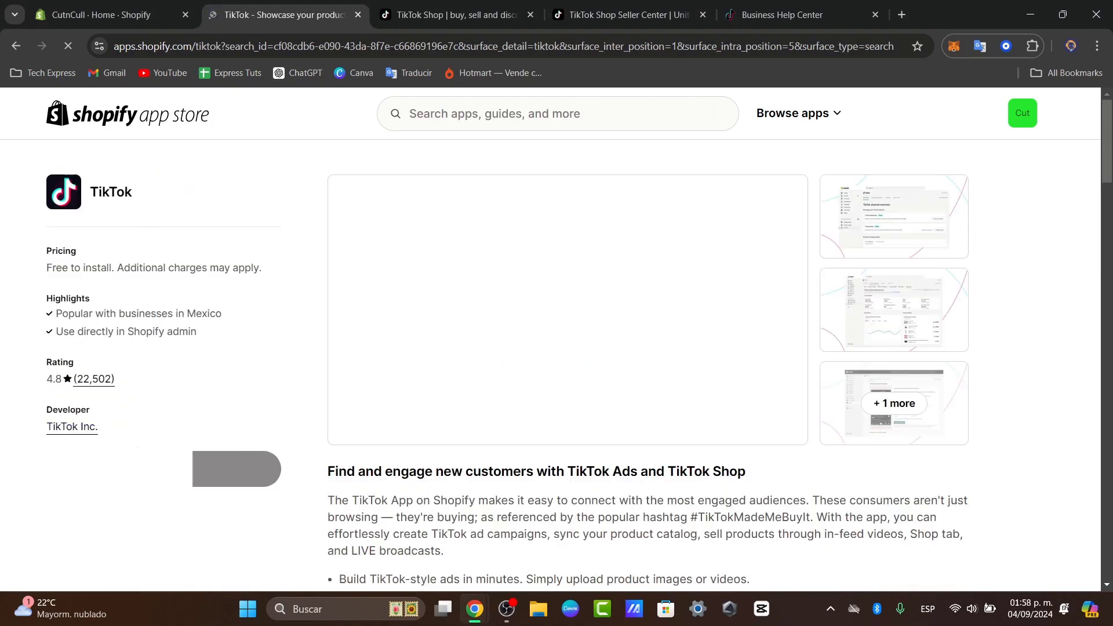
left_click(177, 490)
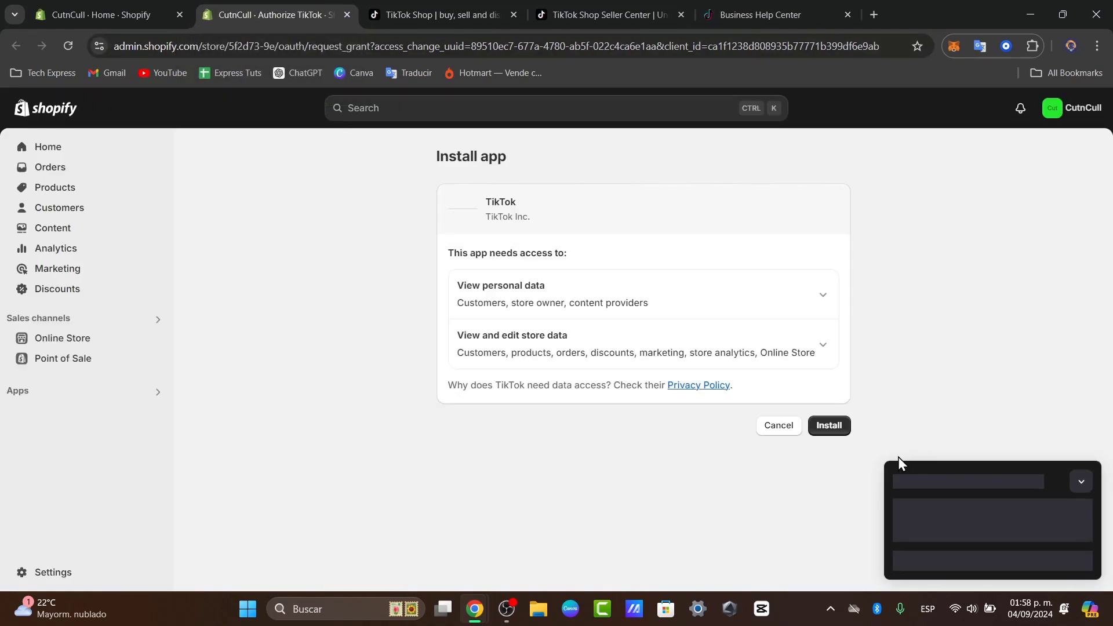
left_click(823, 430)
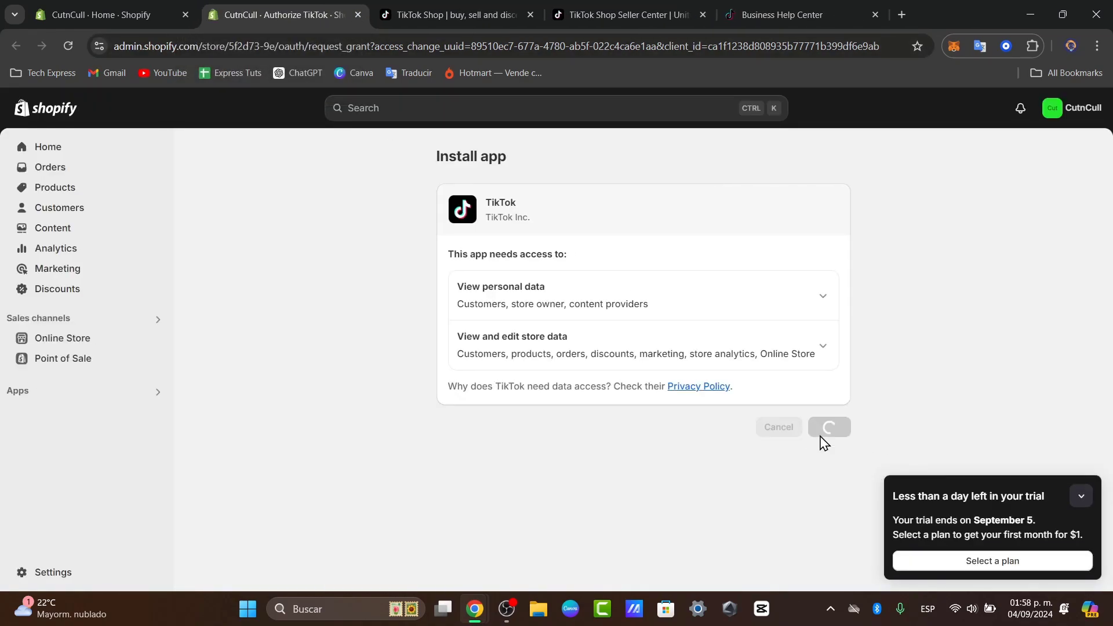
Close the spare TikTok Shop and Help Center tabs and return to the TikTok Channel Overview.
left_click(1081, 496)
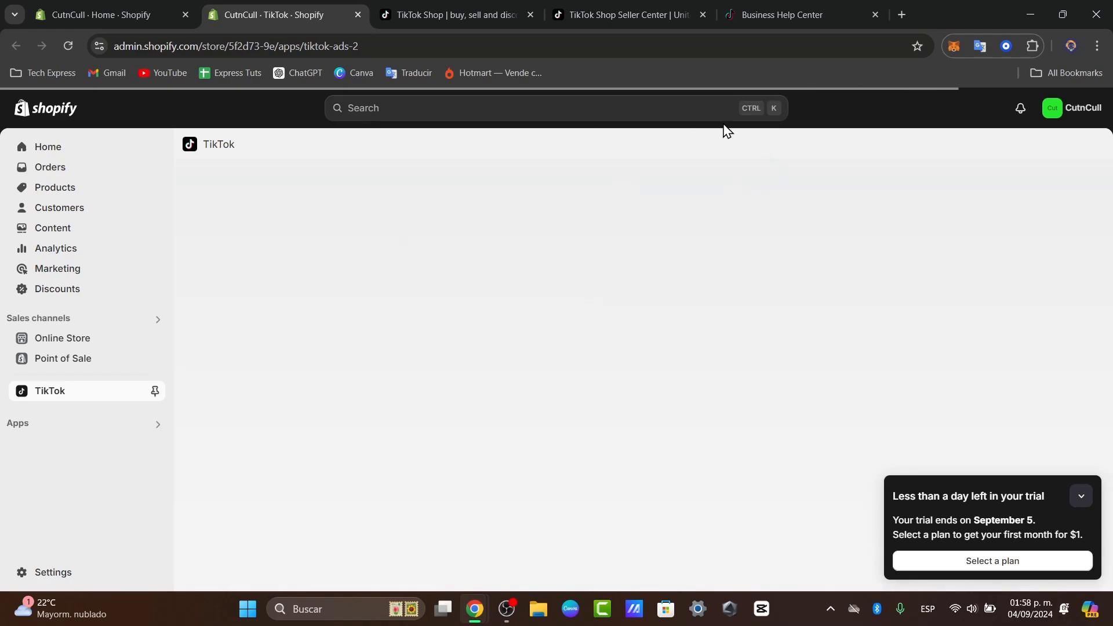
left_click(433, 5)
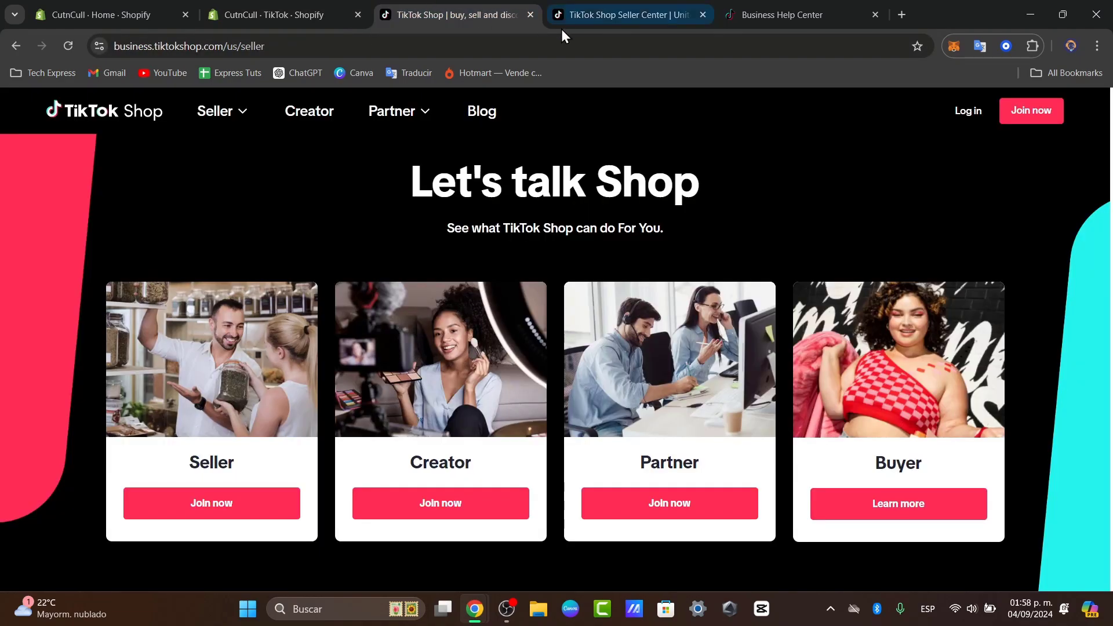
left_click(532, 17)
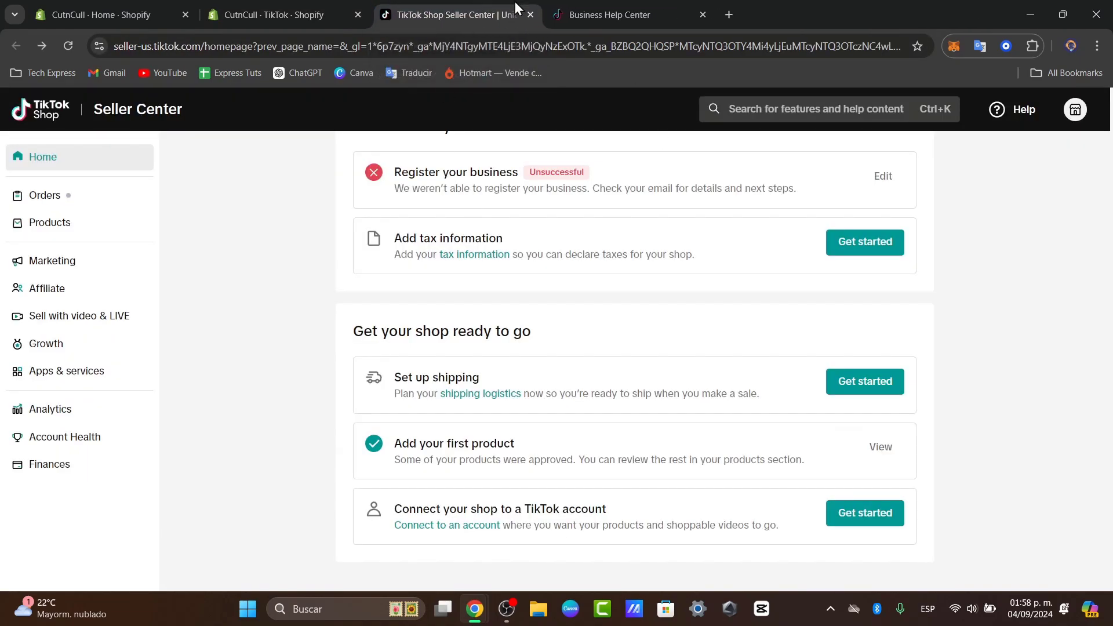
left_click(625, 11)
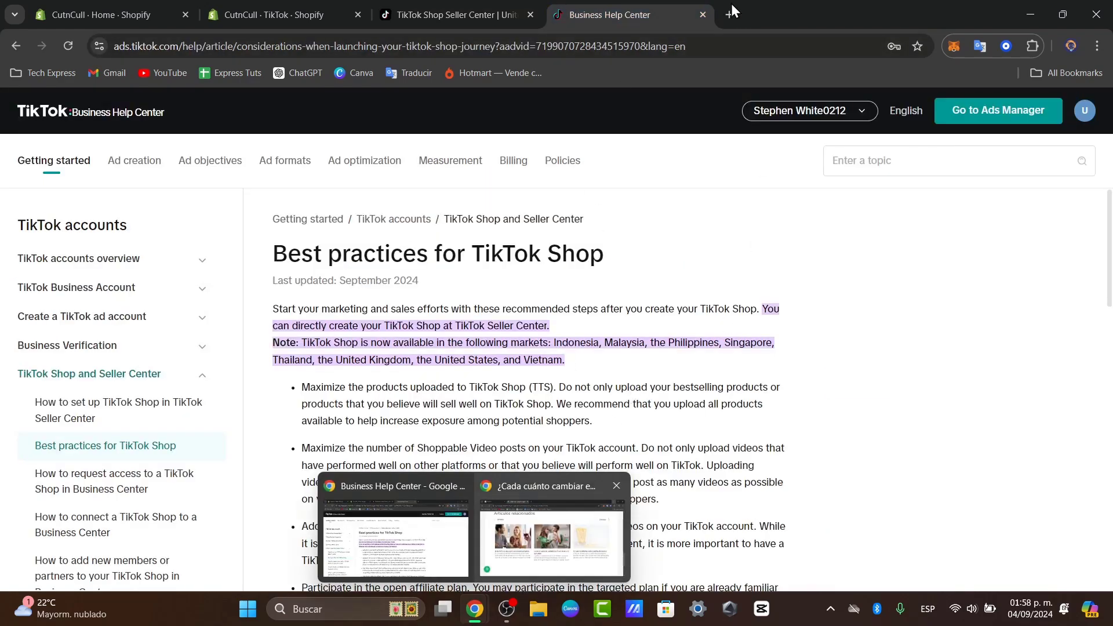
left_click(702, 15)
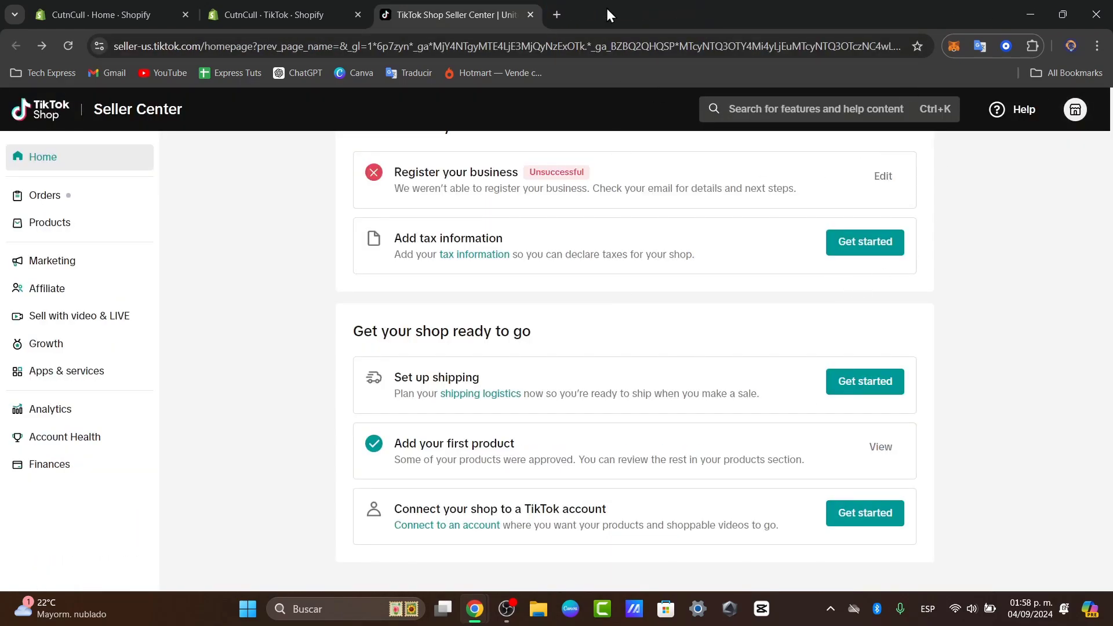
left_click(310, 8)
scroll(634, 238, "down", 5)
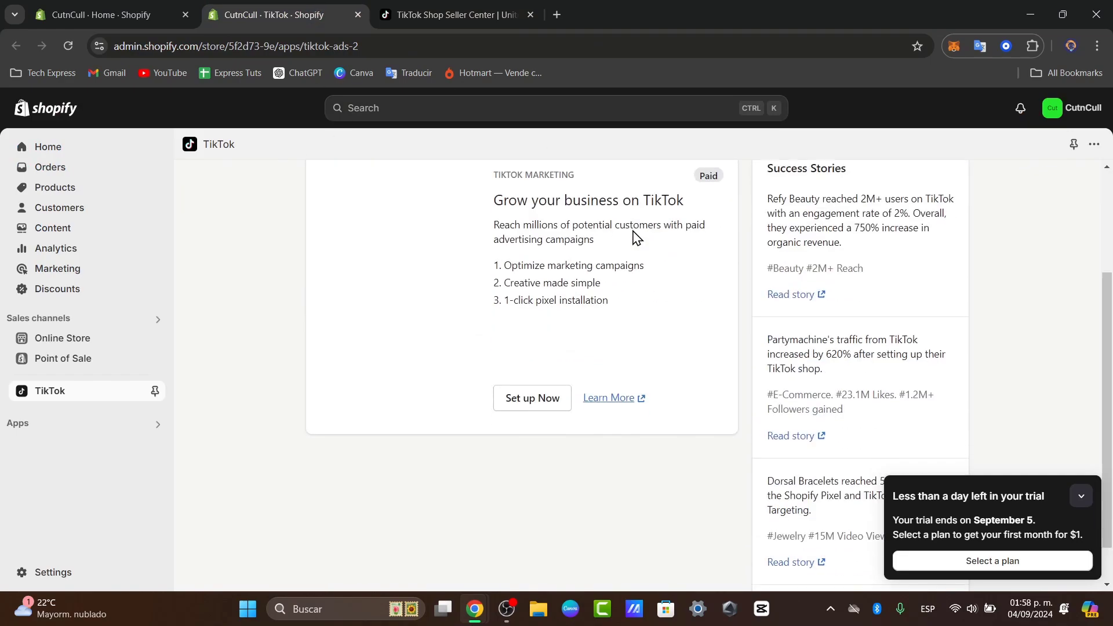
scroll(636, 241, "up", 4)
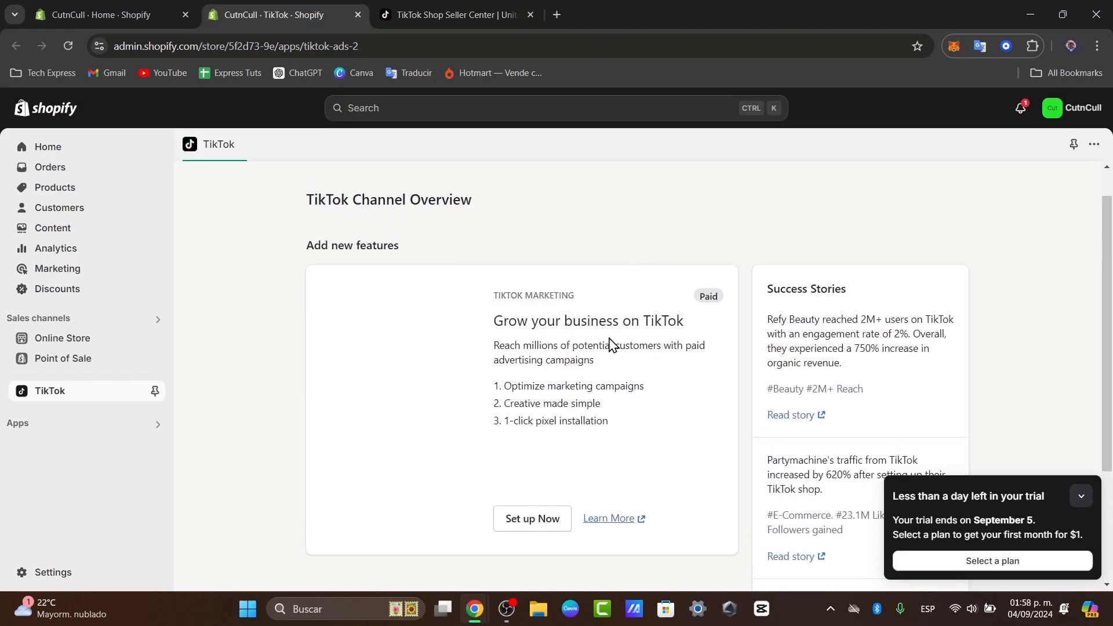
Start TikTok marketing setup and connect the TikTok For Business account after checking Seller Center's shop account.
left_click(1089, 502)
left_click(538, 515)
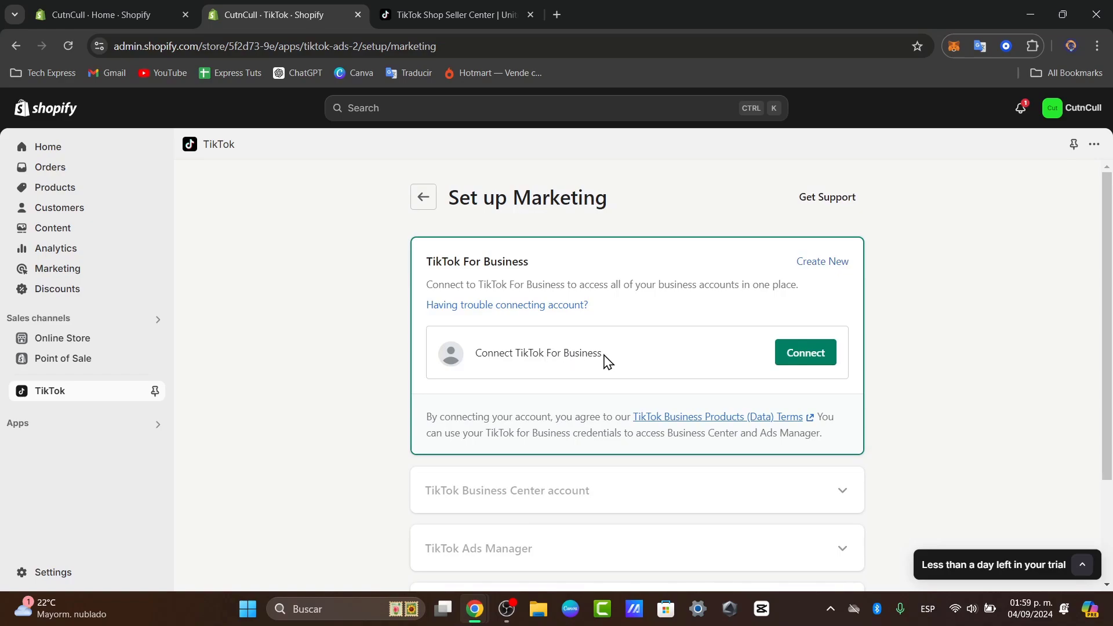
left_click(780, 359)
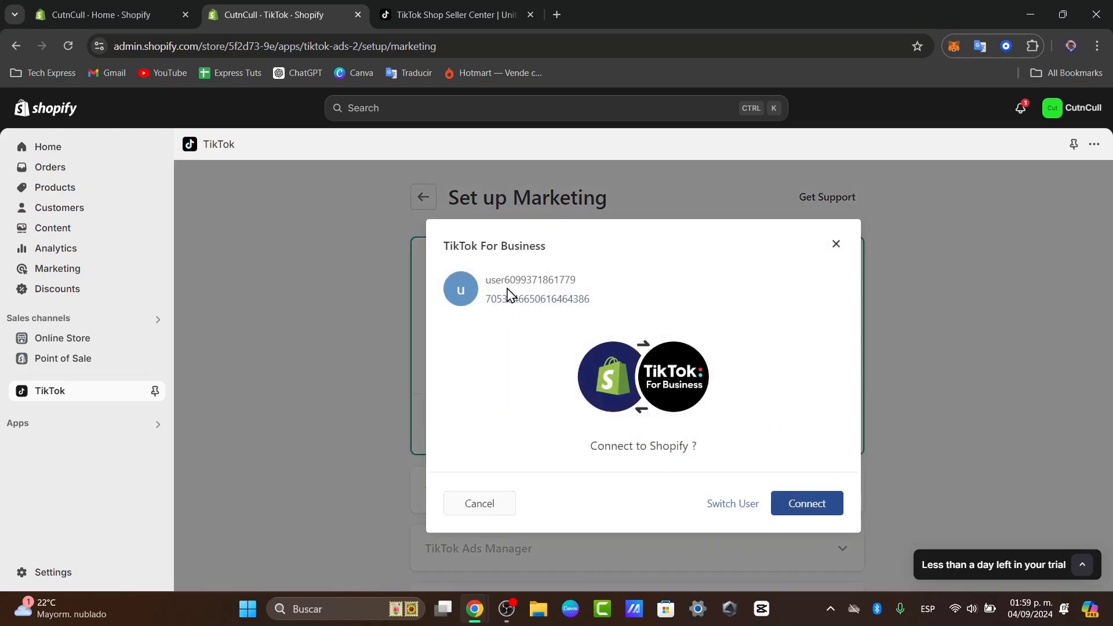
left_click(461, 15)
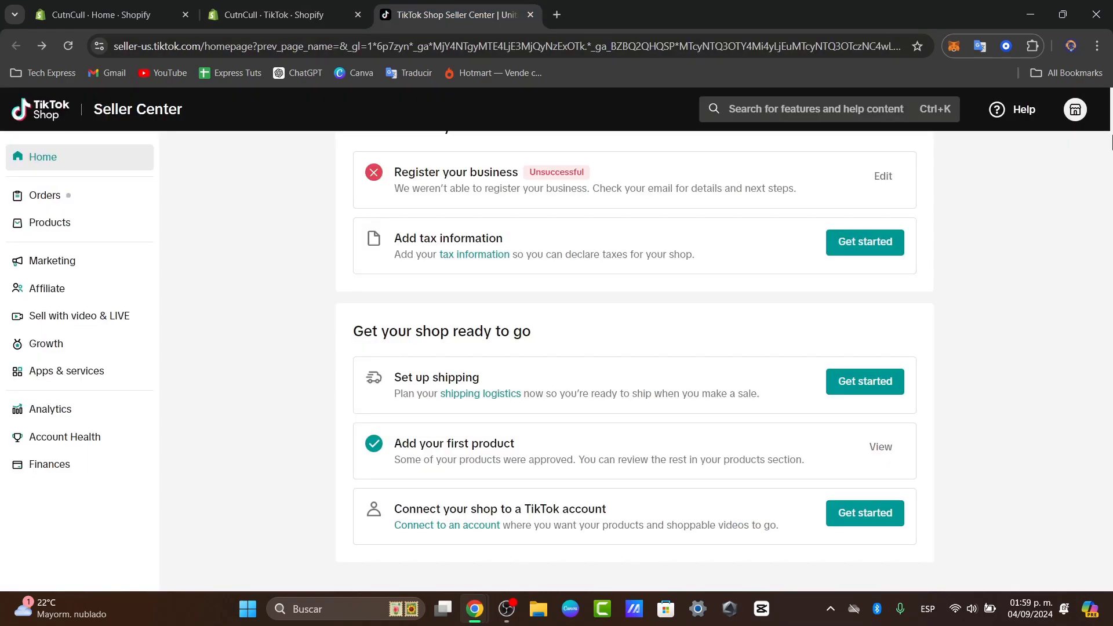
left_click(1075, 113)
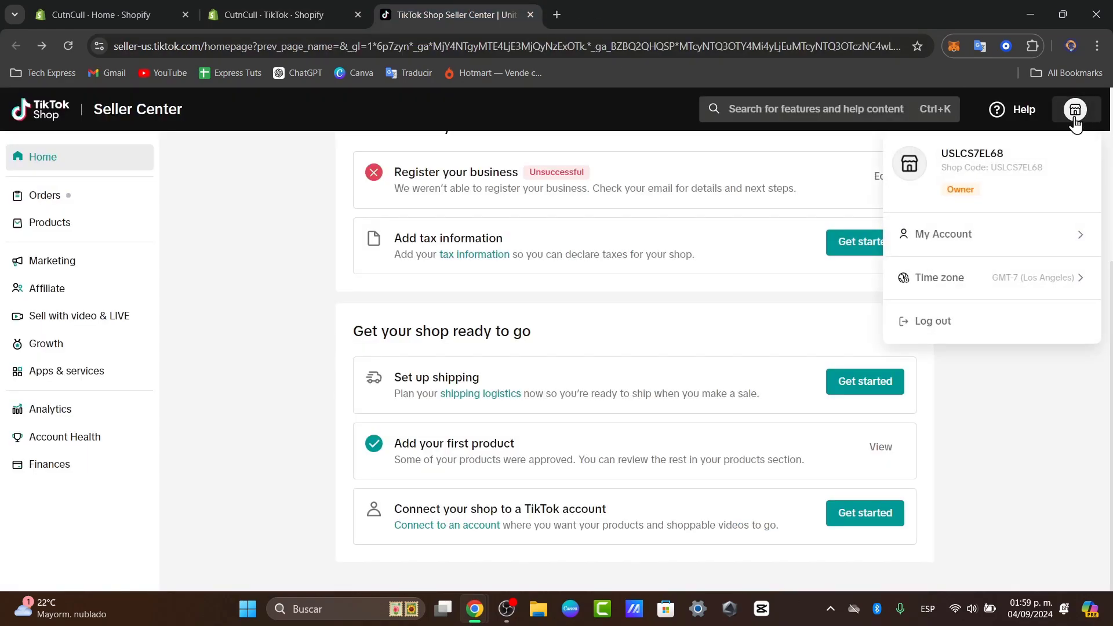
left_click(229, 5)
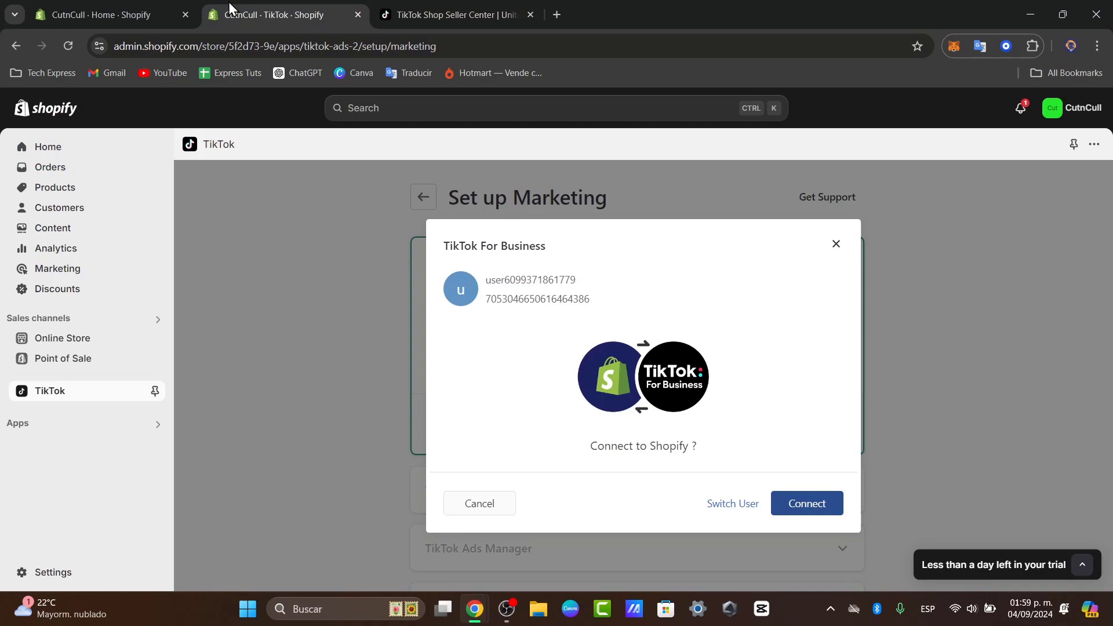
left_click(817, 515)
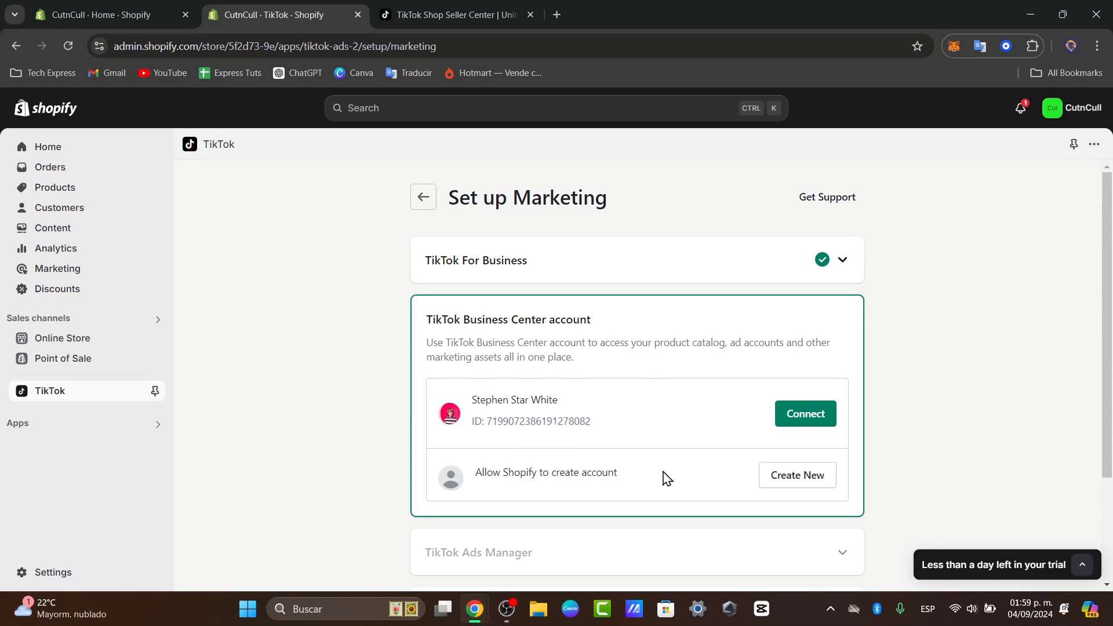
Create a new Business Center account and connect the Ads Manager account.
scroll(673, 478, "down", 3)
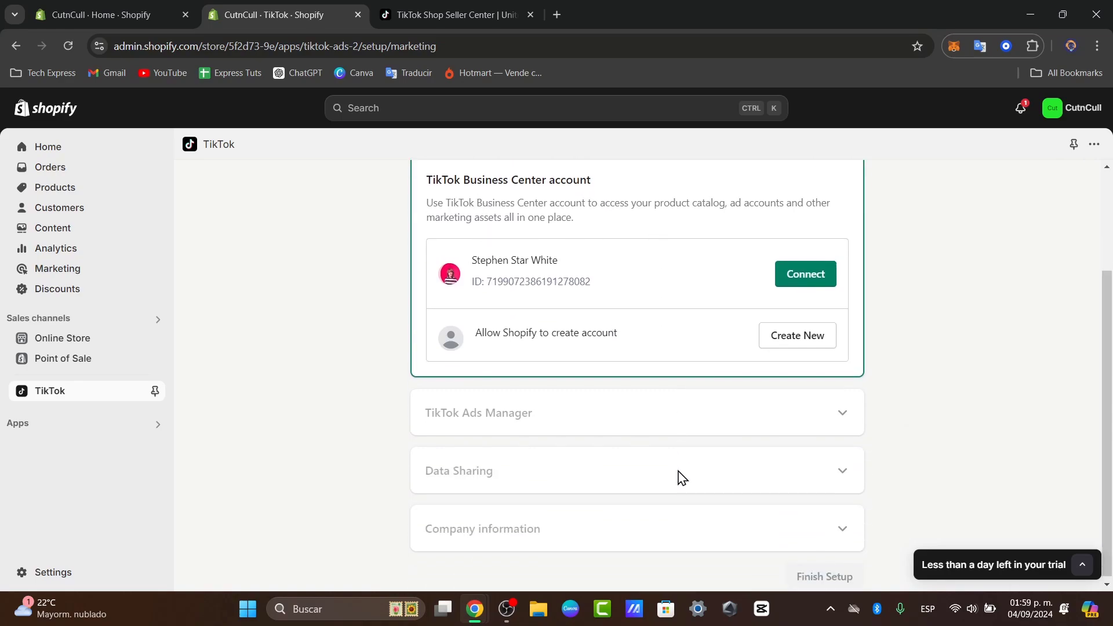
left_click(763, 337)
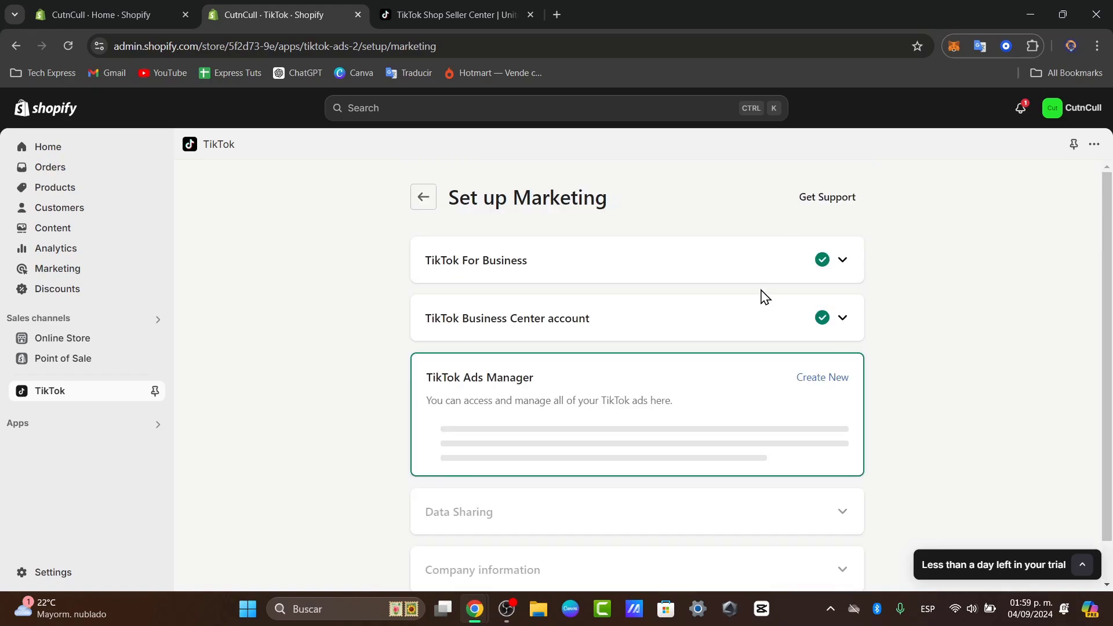
scroll(667, 398, "down", 1)
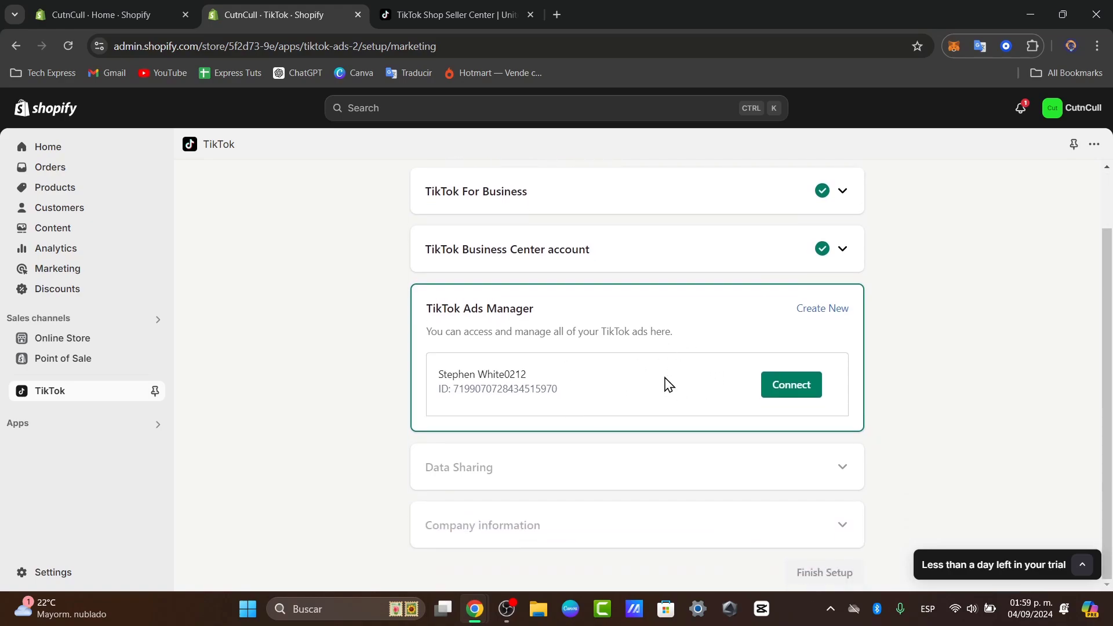
left_click(779, 385)
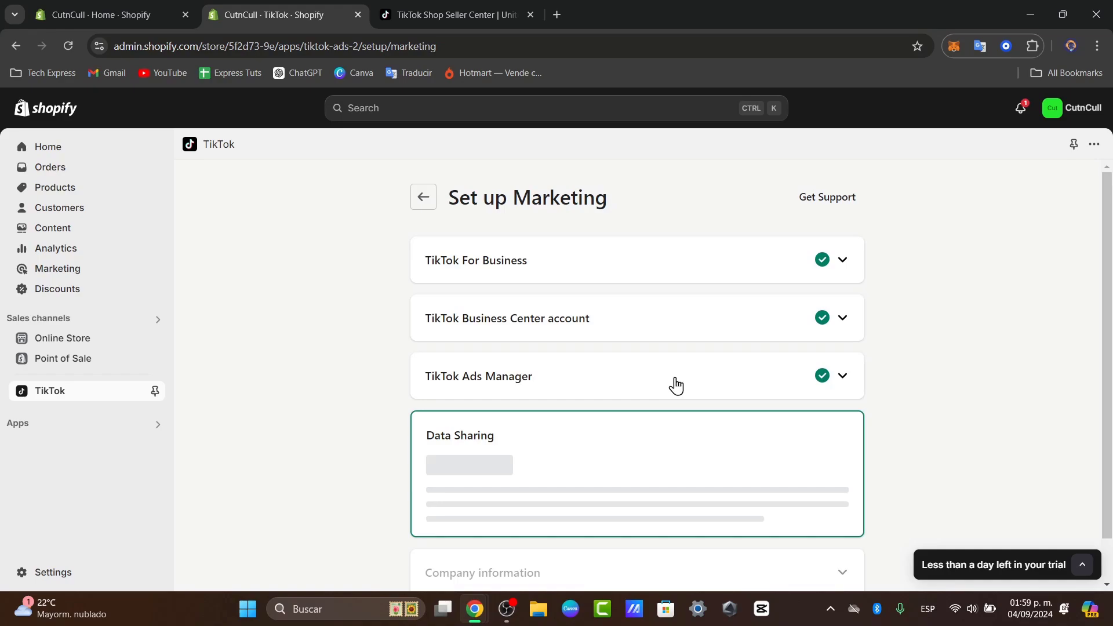
Set data sharing to Enhanced, confirm it, and finish the TikTok marketing setup.
scroll(653, 420, "down", 1)
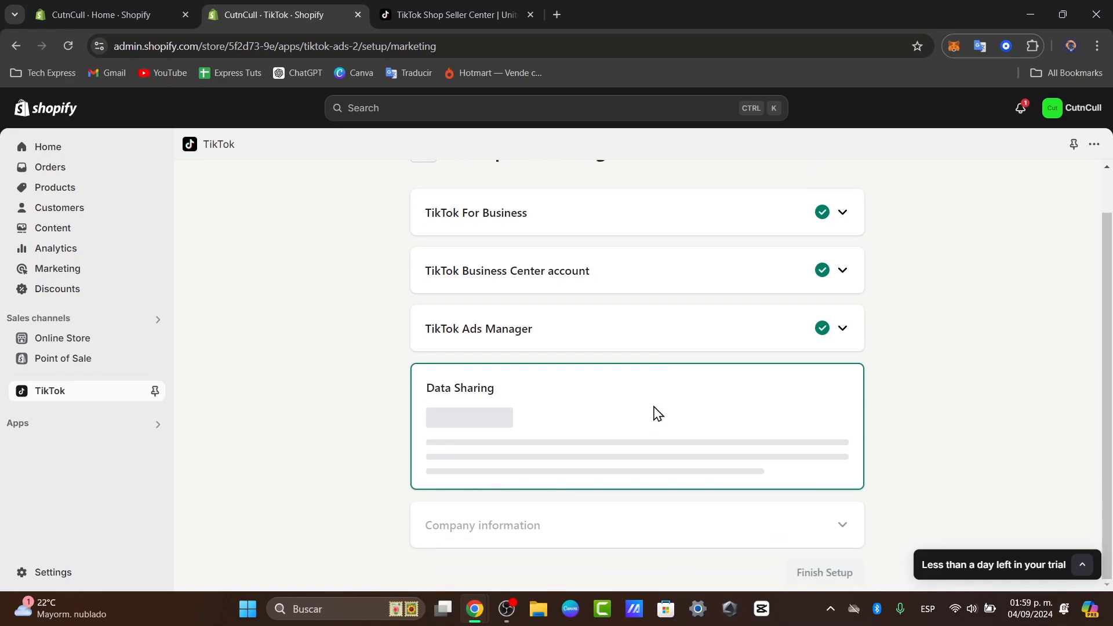
scroll(653, 415, "down", 5)
left_click(646, 248)
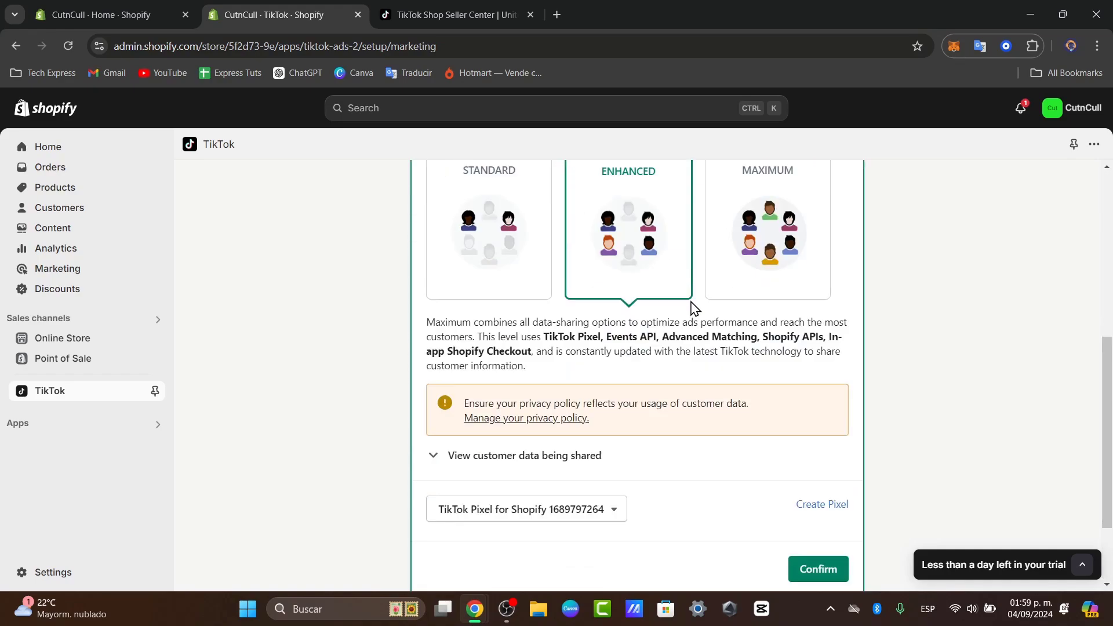
scroll(694, 308, "down", 2)
left_click(820, 459)
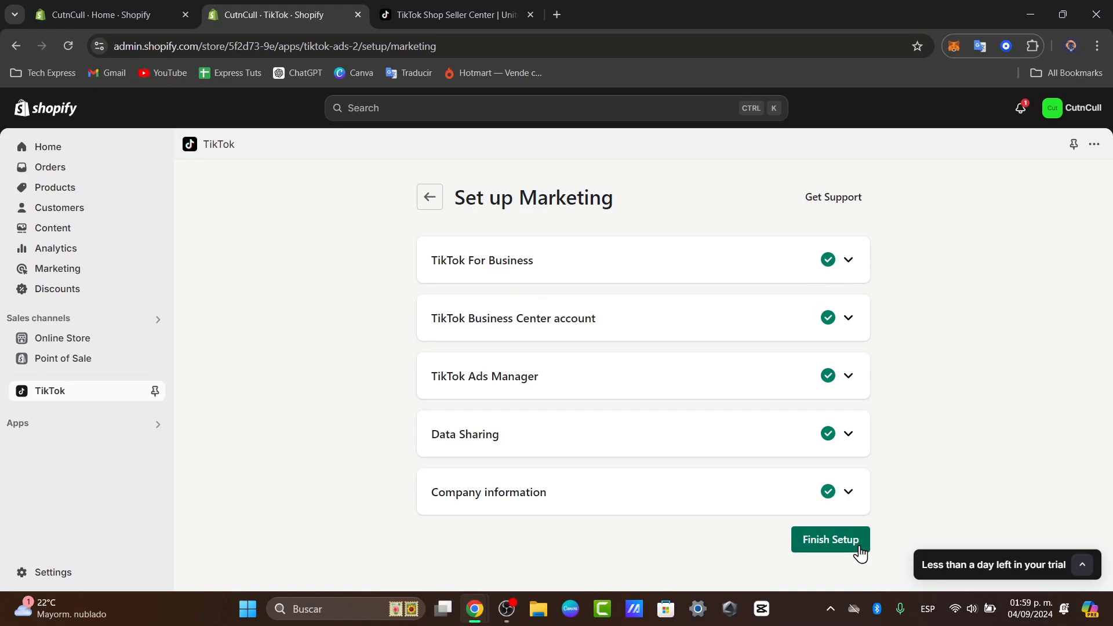
left_click(859, 551)
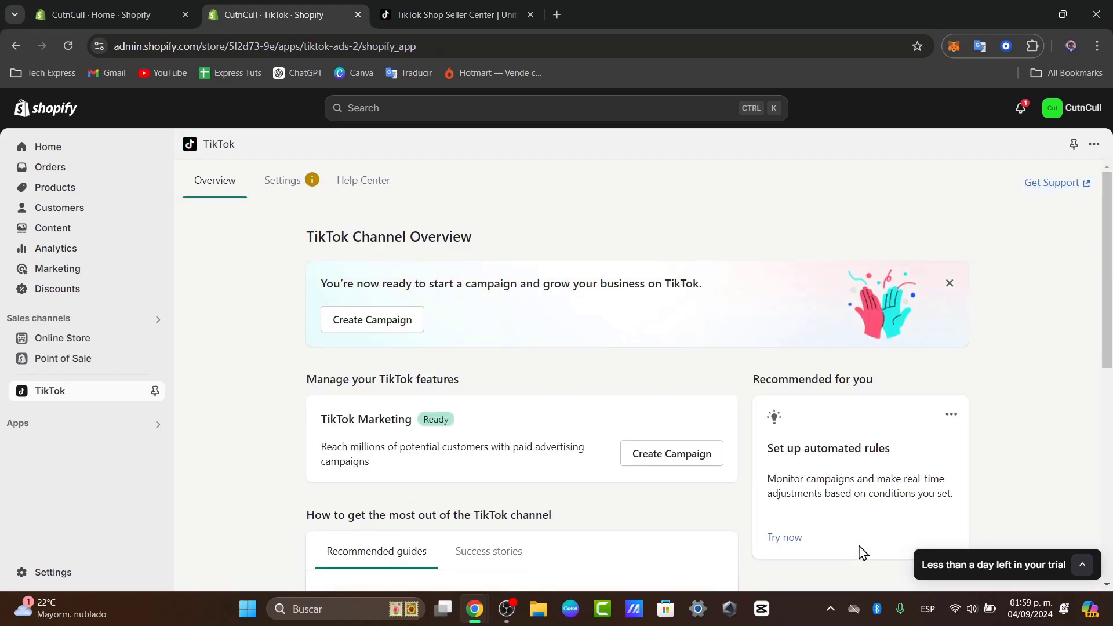
From the TikTok app's Product catalog settings, follow Update to Shopify's Markets settings to fix the catalog region.
scroll(643, 384, "down", 1)
scroll(642, 385, "down", 2)
scroll(642, 385, "up", 2)
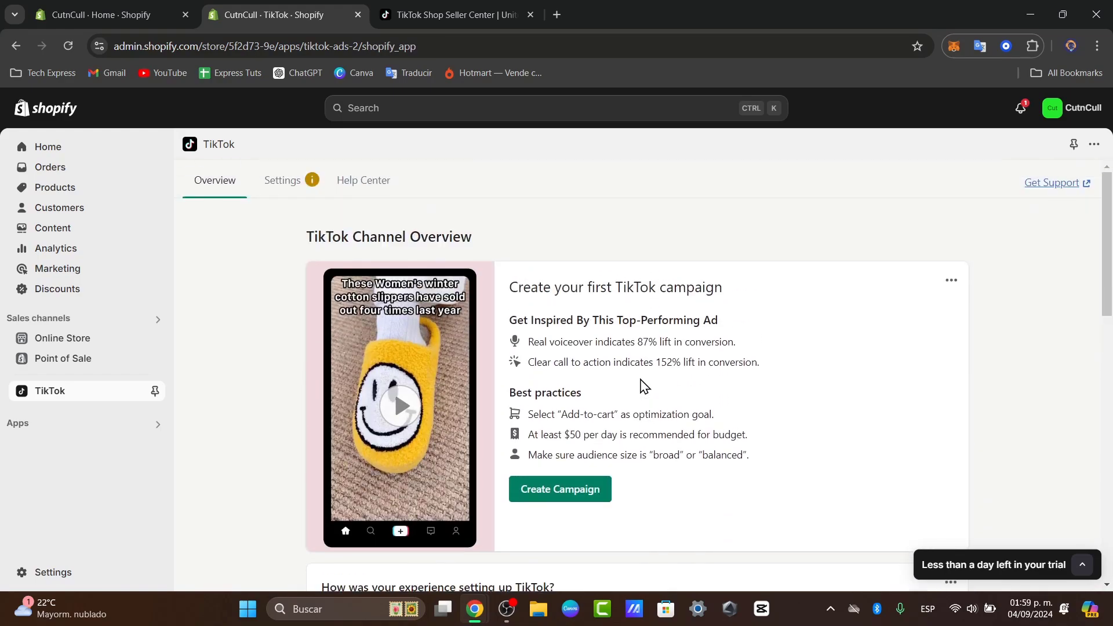
scroll(641, 385, "down", 3)
scroll(641, 385, "up", 3)
left_click(299, 184)
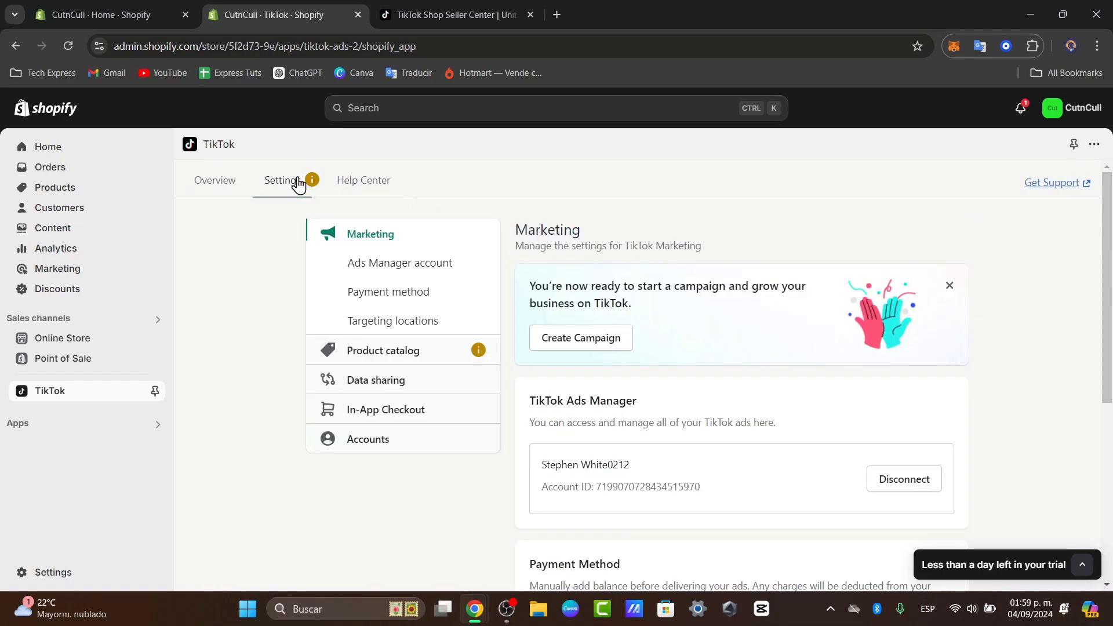
left_click(444, 352)
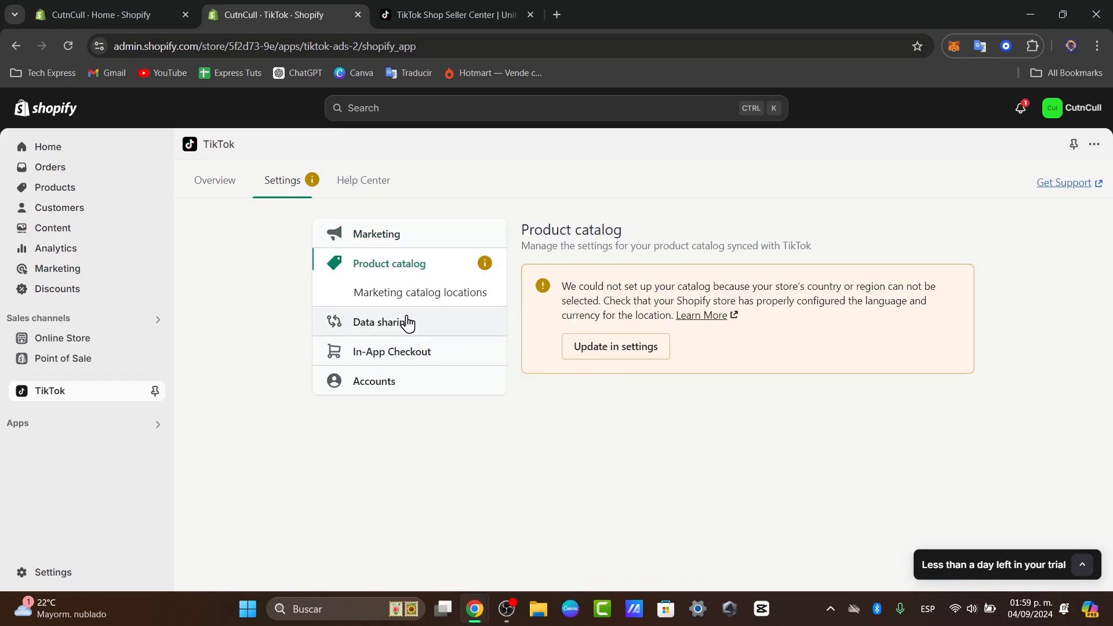
left_click(632, 352)
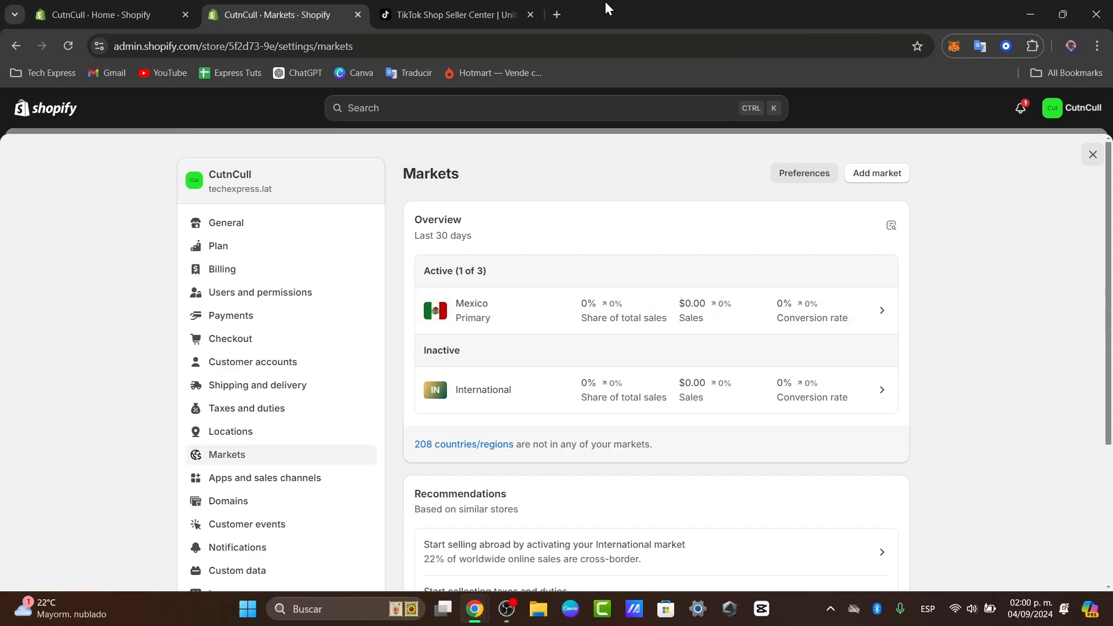
Browse Seller Center's Affiliate, Marketing, Products and Manage Orders sections.
left_click(462, 3)
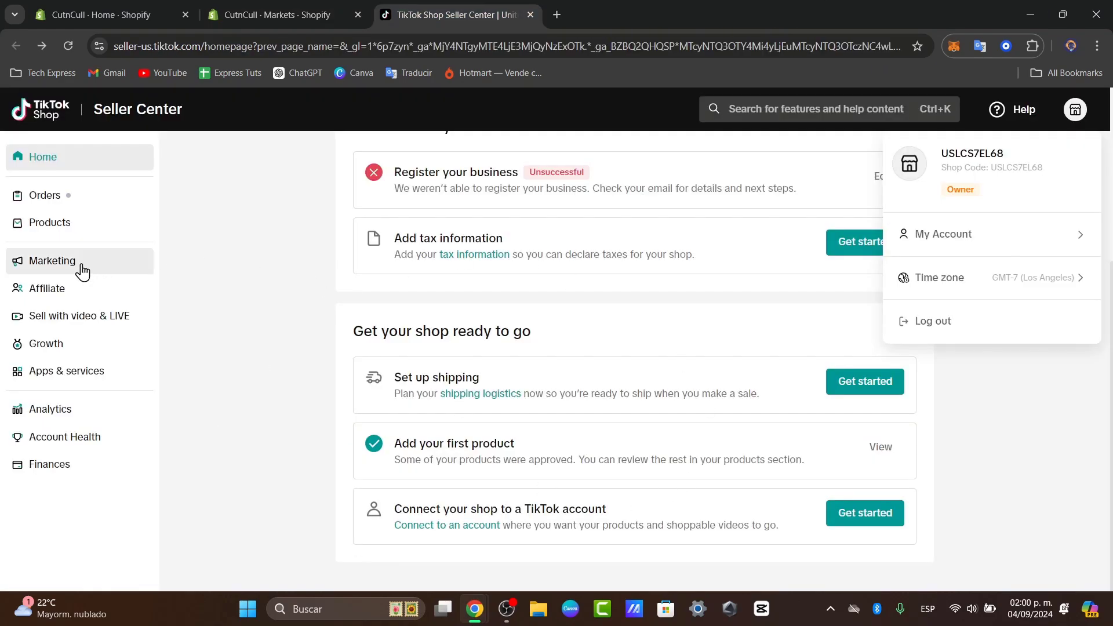
left_click(51, 288)
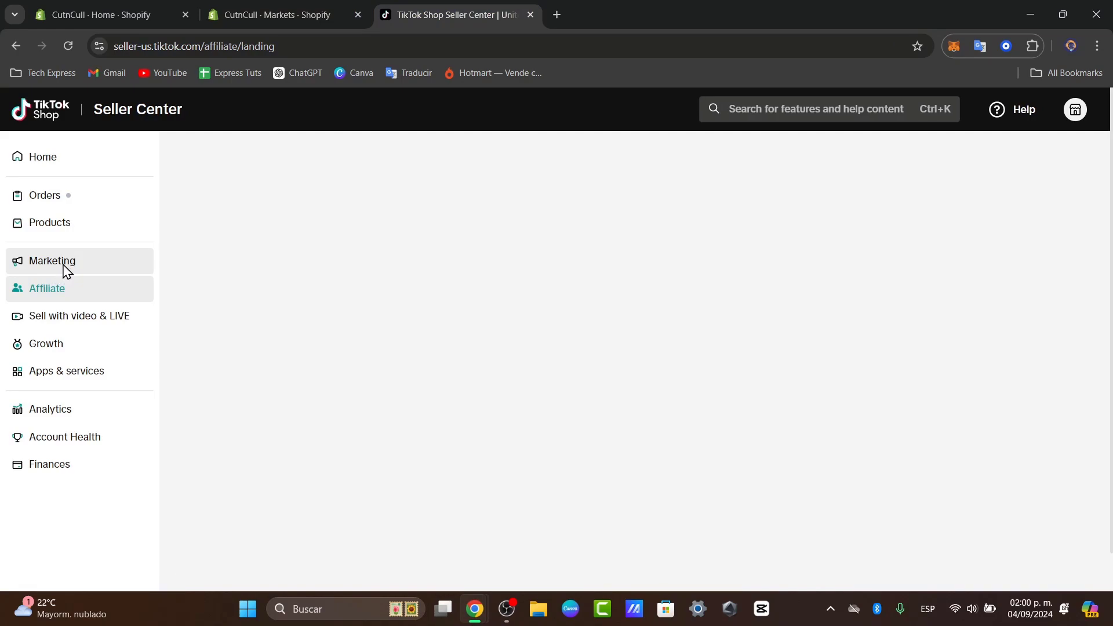
left_click(64, 267)
left_click(68, 228)
left_click(101, 196)
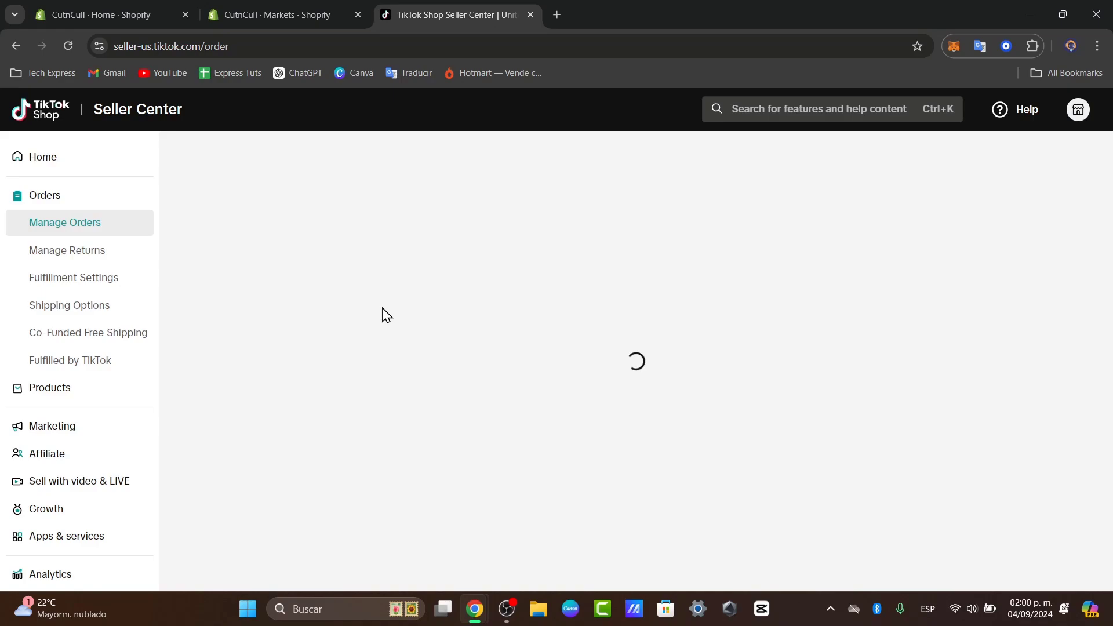
Close Shopify's Markets settings to return to the TikTok channel page.
left_click(325, 13)
scroll(414, 441, "down", 4)
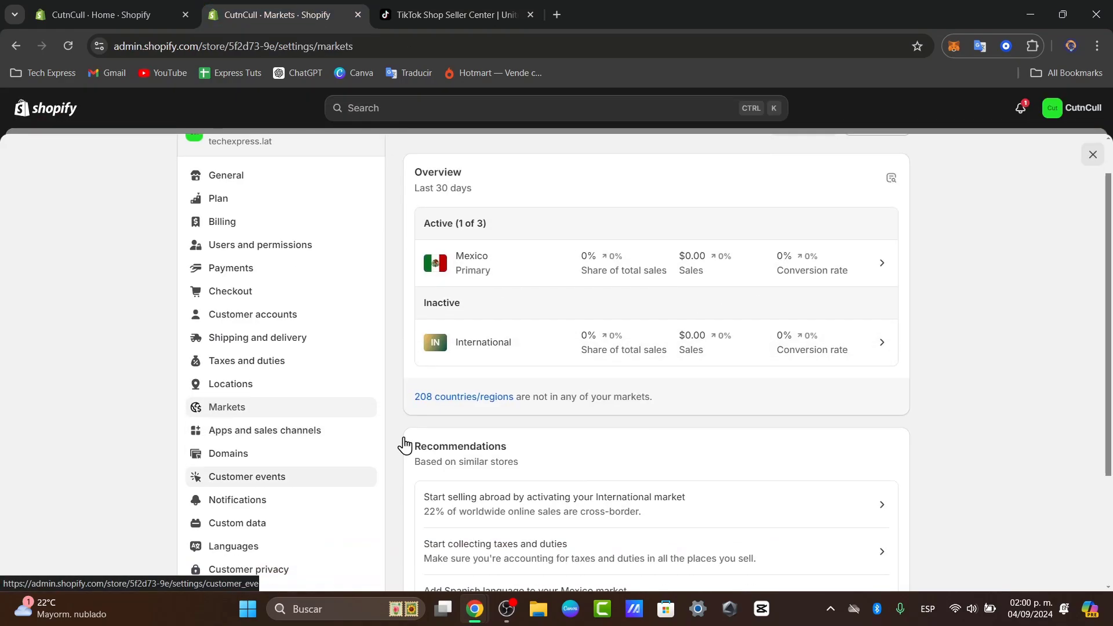
left_click(1092, 154)
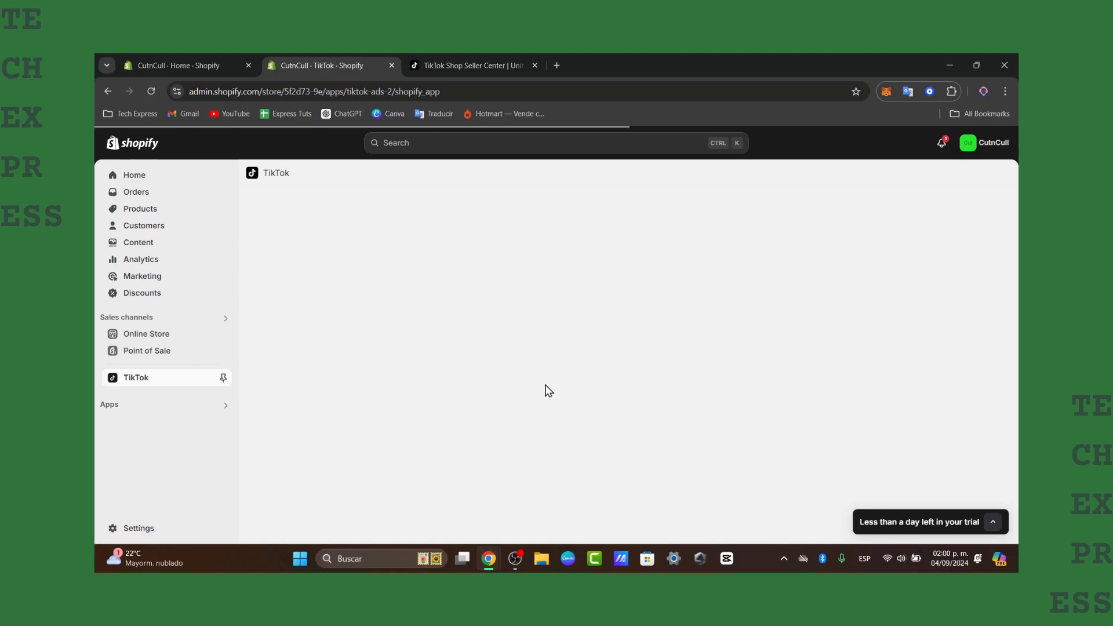
Check the store-approval notice on Seller Center's homepage, then go to Shopify's admin Home.
left_click(493, 62)
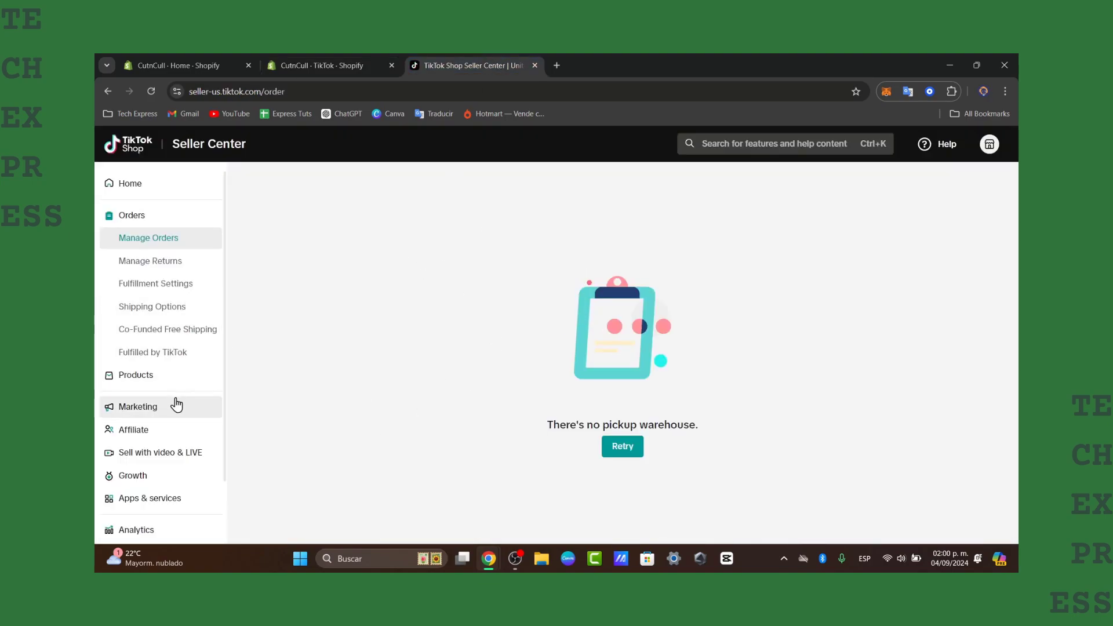
left_click(175, 190)
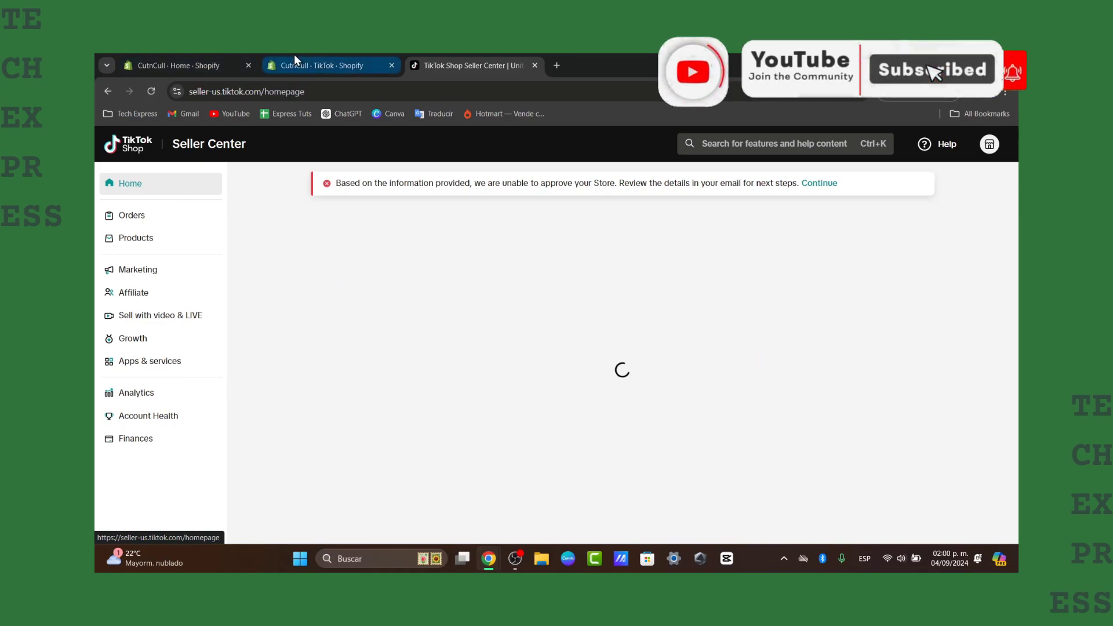
left_click(323, 55)
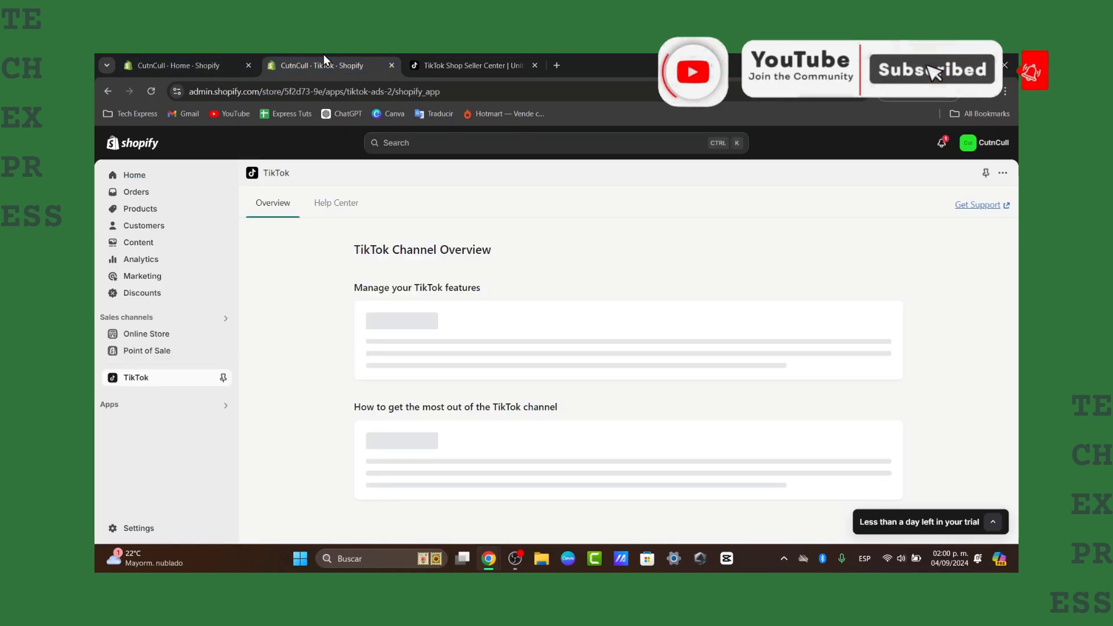
left_click(151, 177)
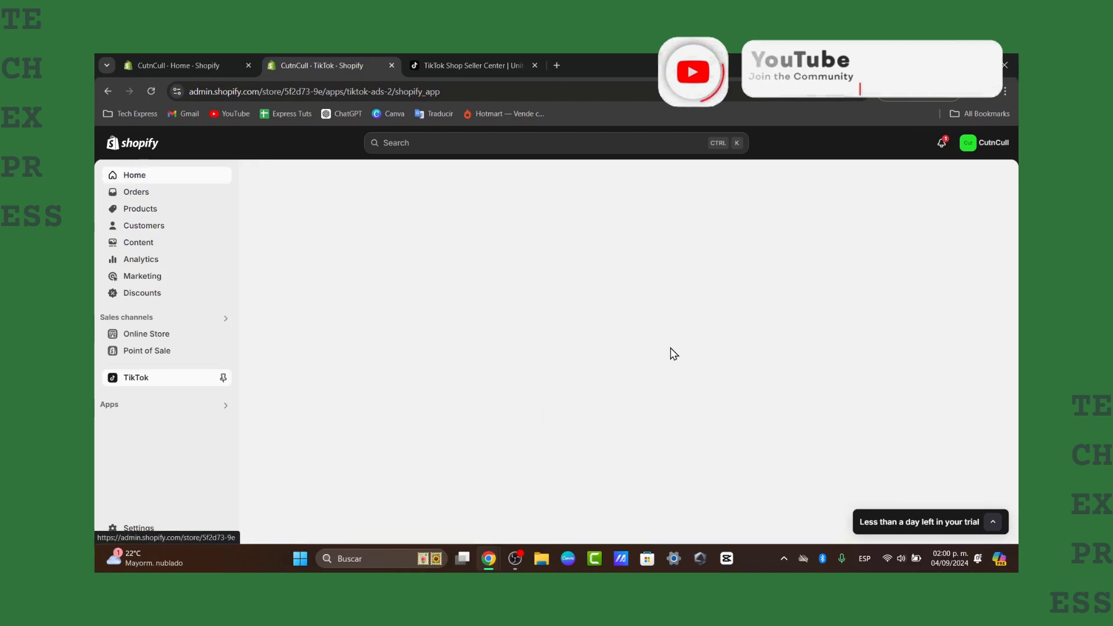